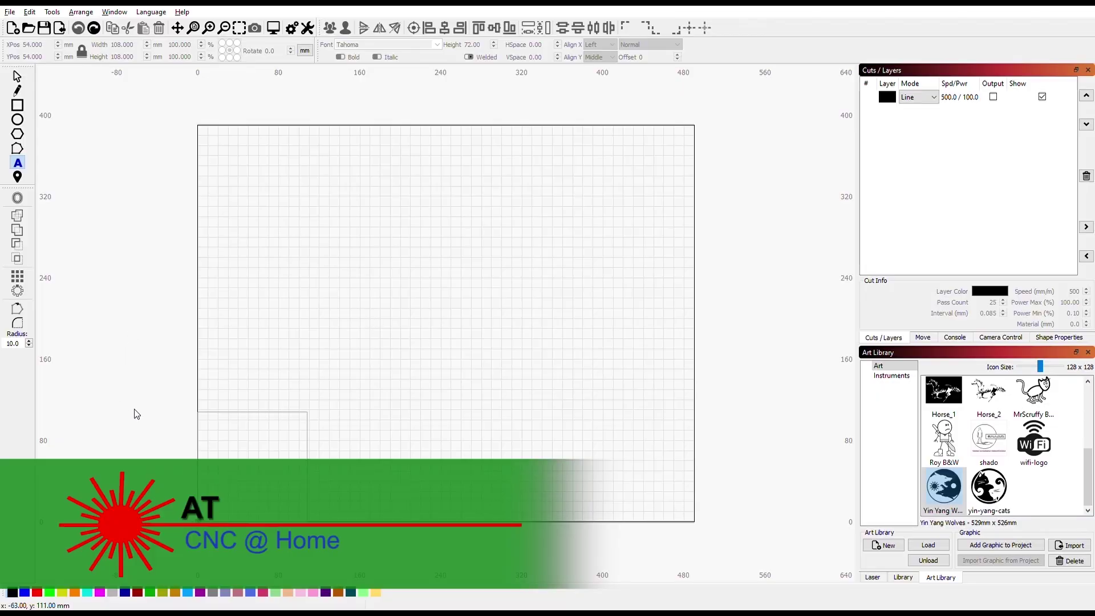
- Select the 108 mm square at the lower-left origin of the workspace
left_click(251, 417)
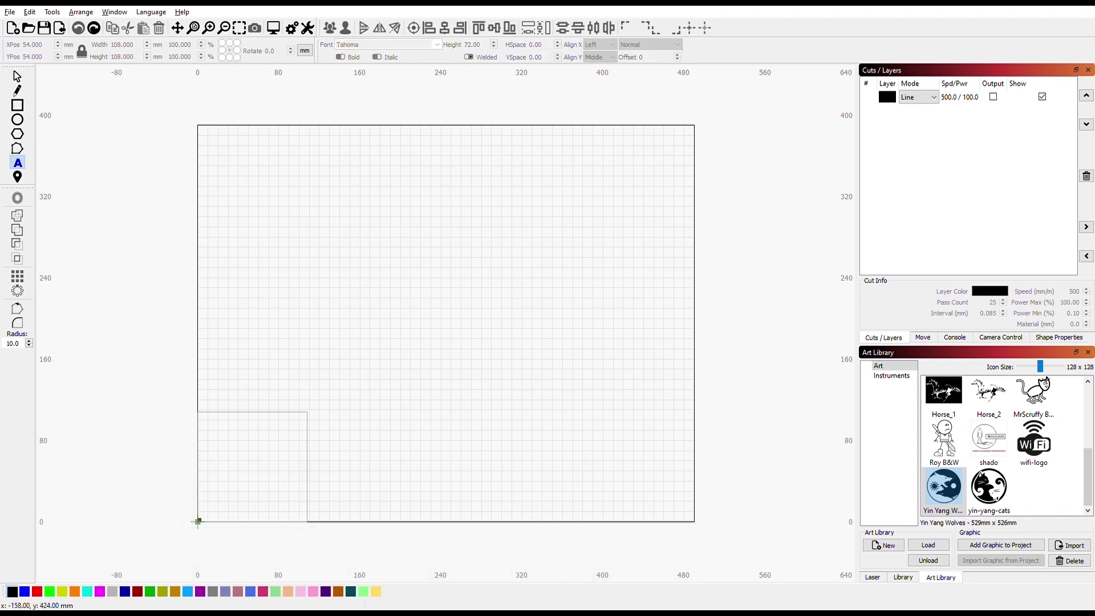
left_click(17, 78)
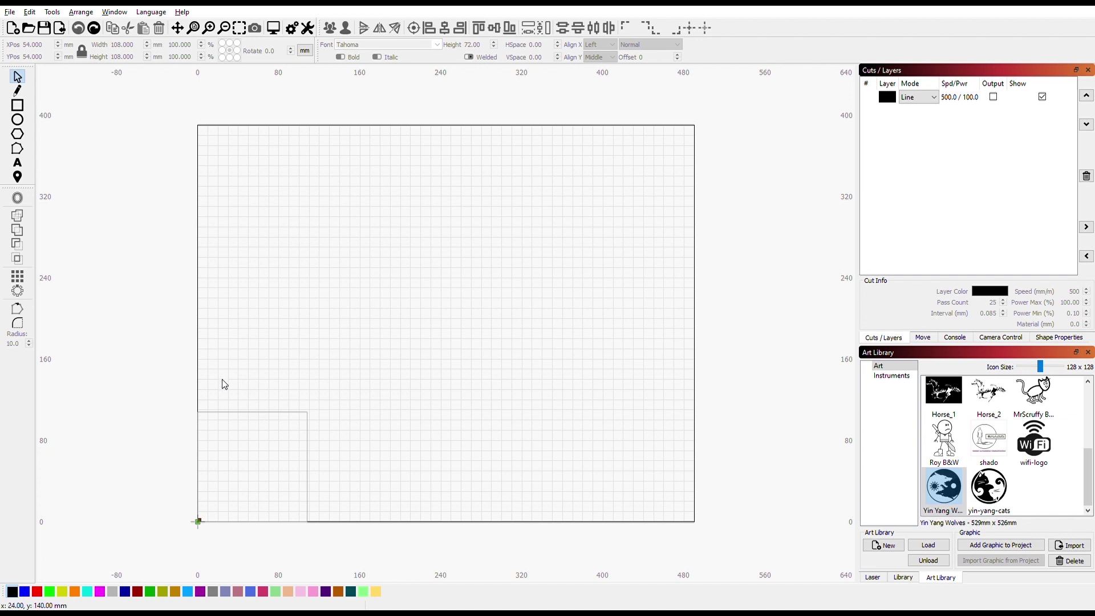
left_click(229, 417)
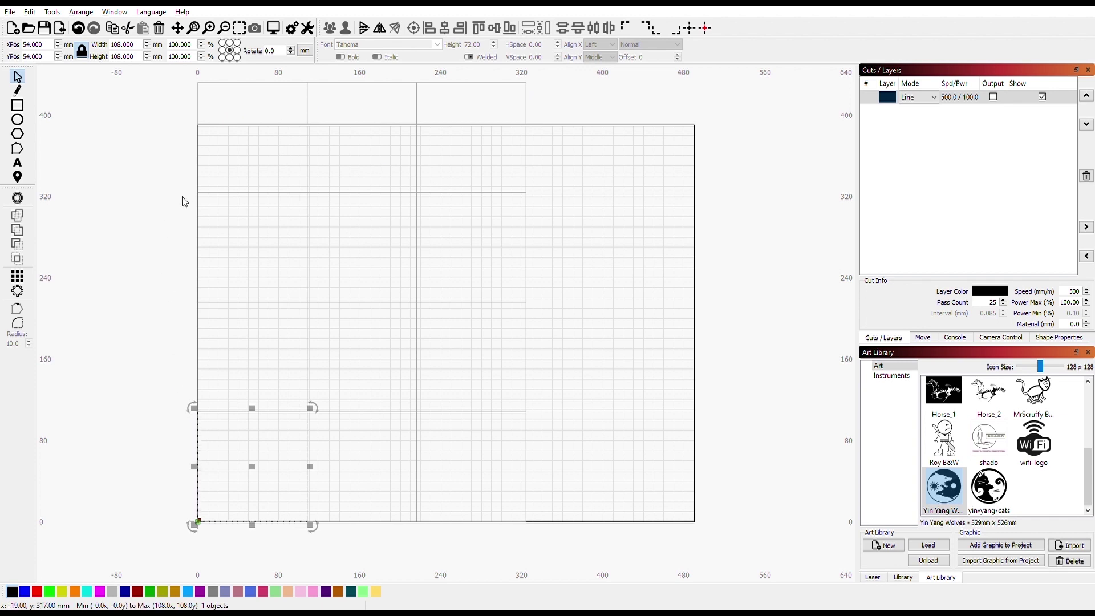
- Clear the selection so the three-by-four grid of 108 mm squares is unselected
left_click(247, 119)
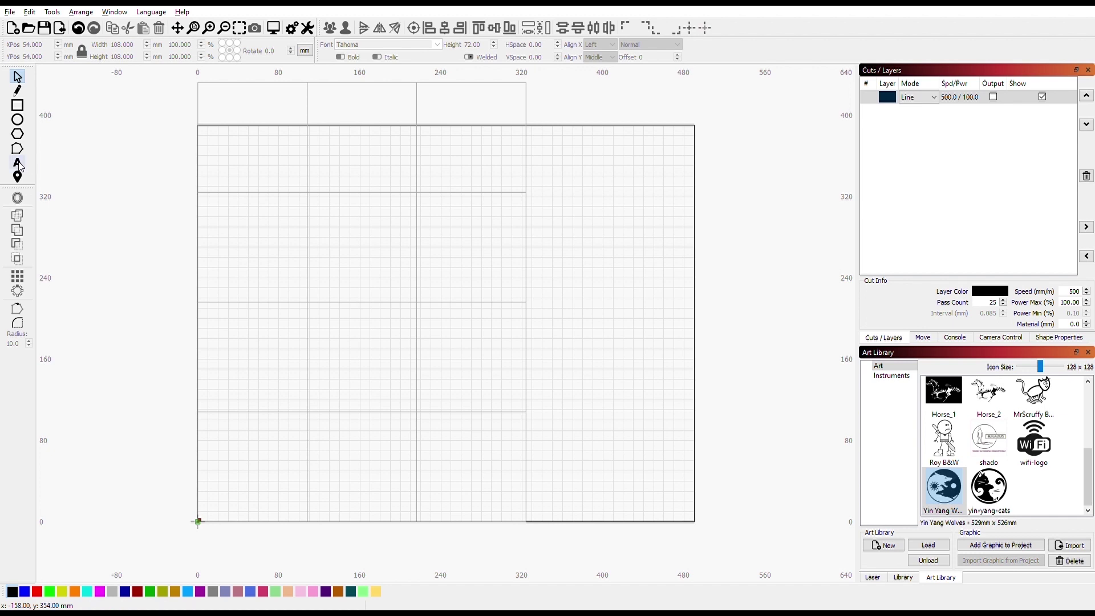
- Type 1, 2, 3 and 4, 5, 6 into the top two rows of squares
left_click(17, 162)
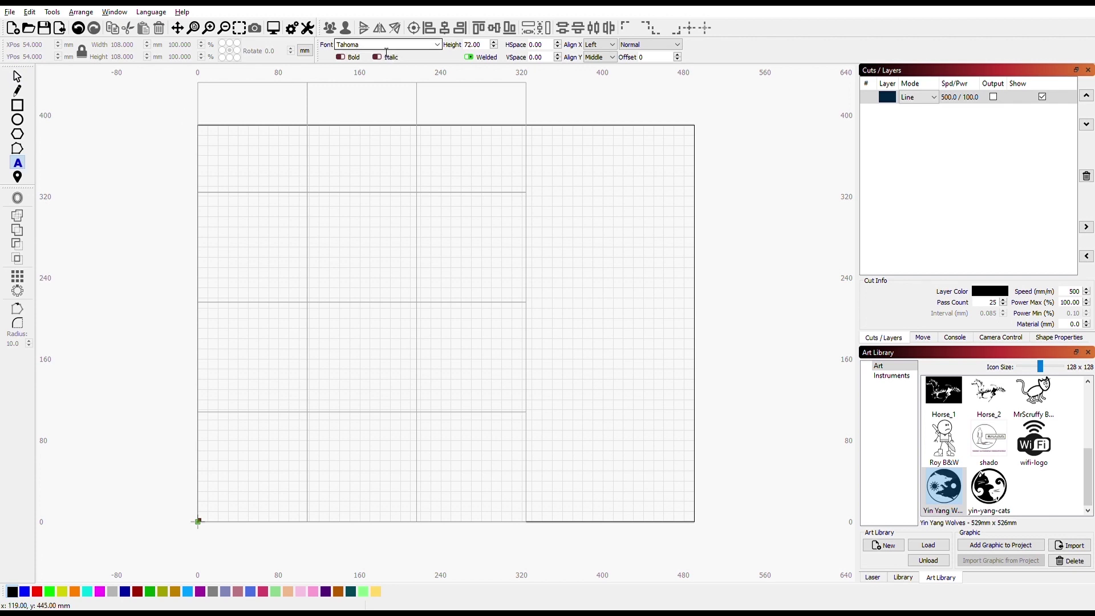
left_click(242, 148)
type("1")
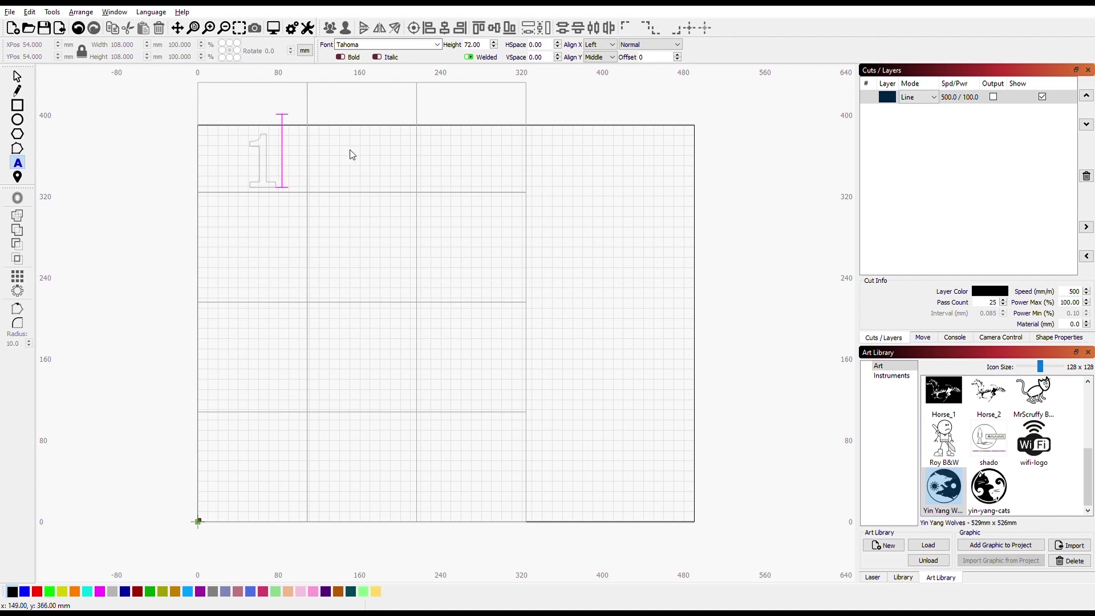
left_click(366, 151)
type("2")
left_click(472, 155)
type("3")
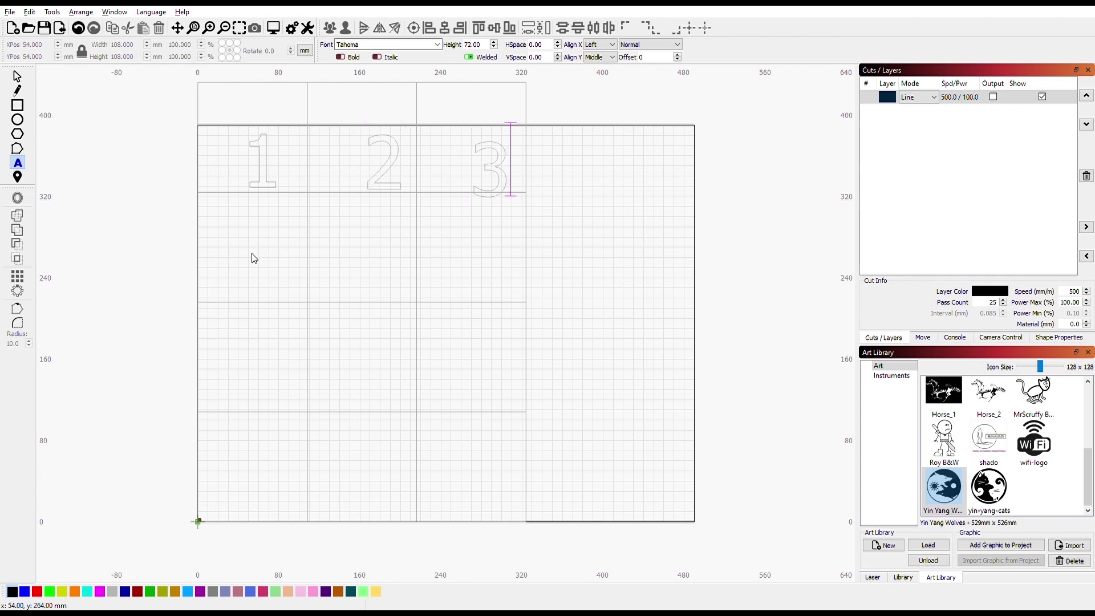
left_click(251, 252)
type("4")
left_click(346, 248)
type("5")
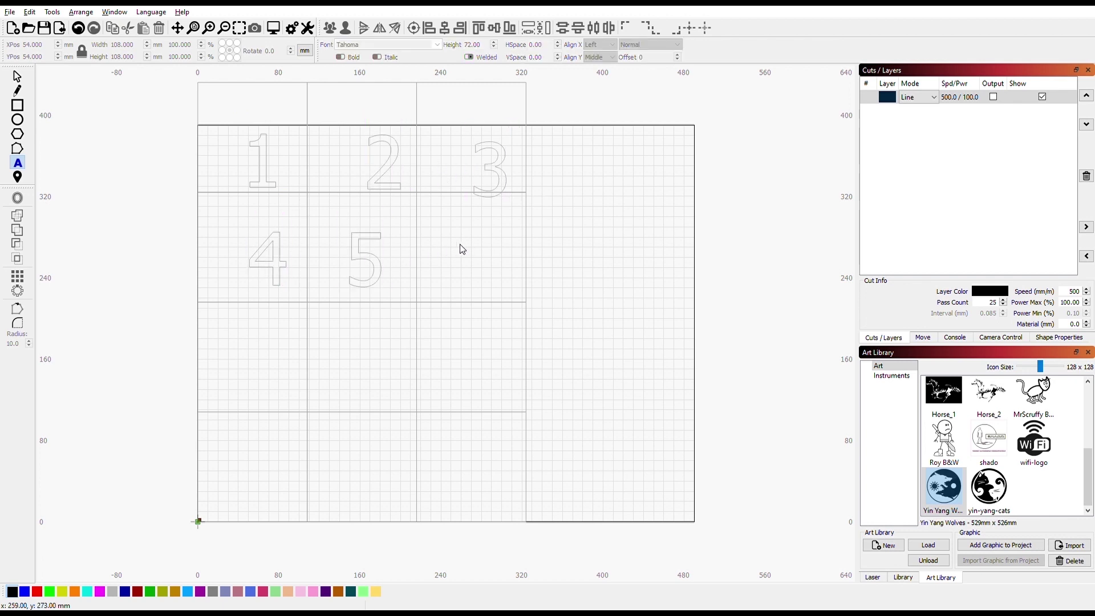
left_click(458, 250)
type("6")
- Add 7, 8, 9, then *, 0, # to the lower rows, removing a doubled 8
left_click(261, 350)
type("7")
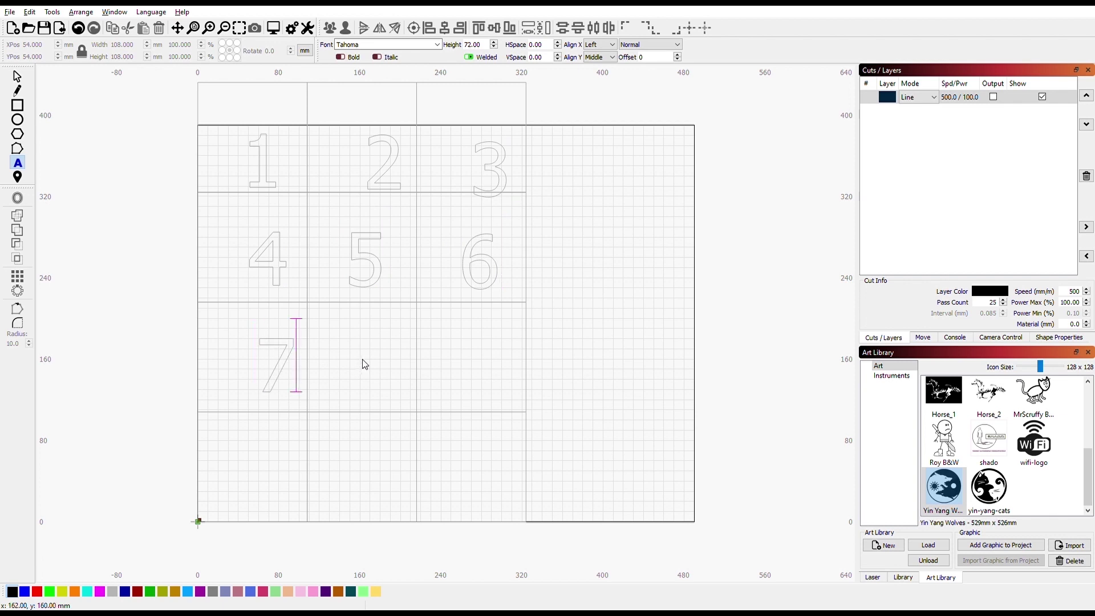
left_click(368, 361)
type("8")
type("8")
key("Delete")
left_click(465, 363)
type("9")
left_click(347, 469)
type("0")
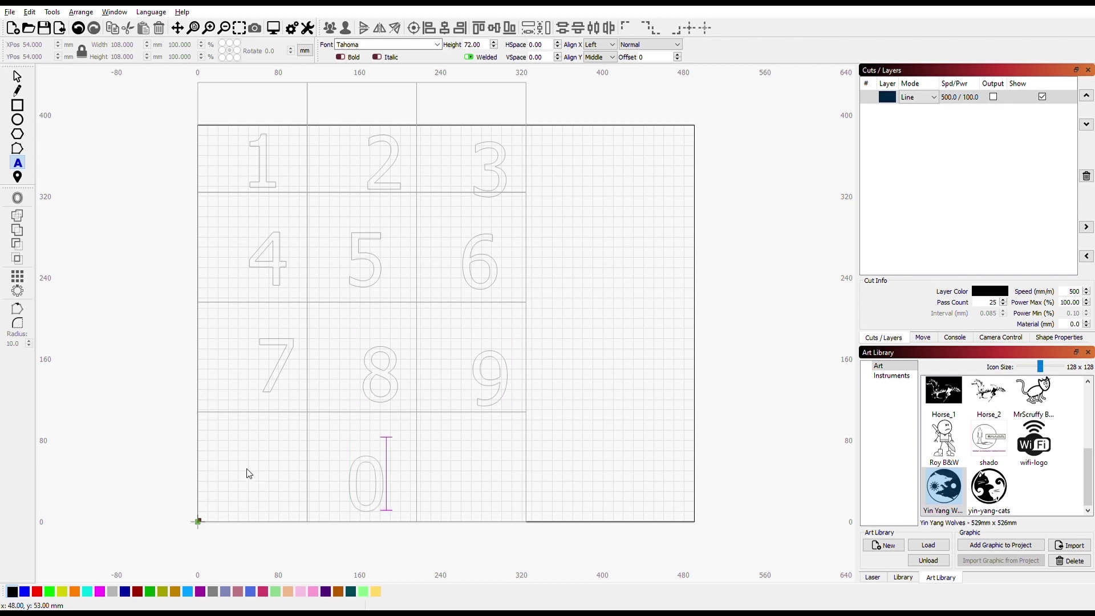
left_click(248, 468)
type("*")
left_click(459, 472)
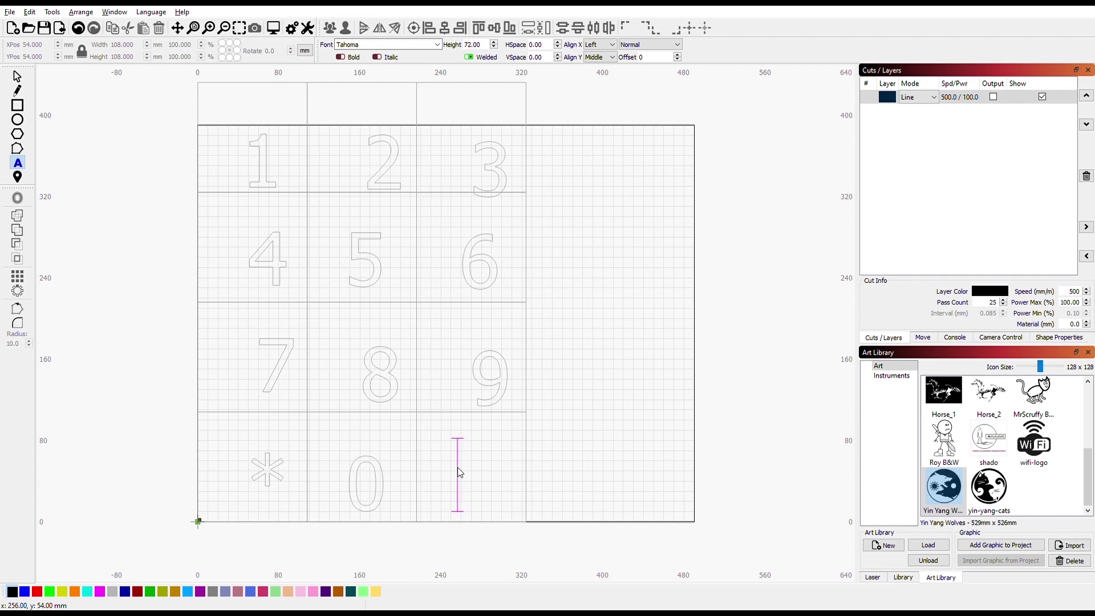
type("#")
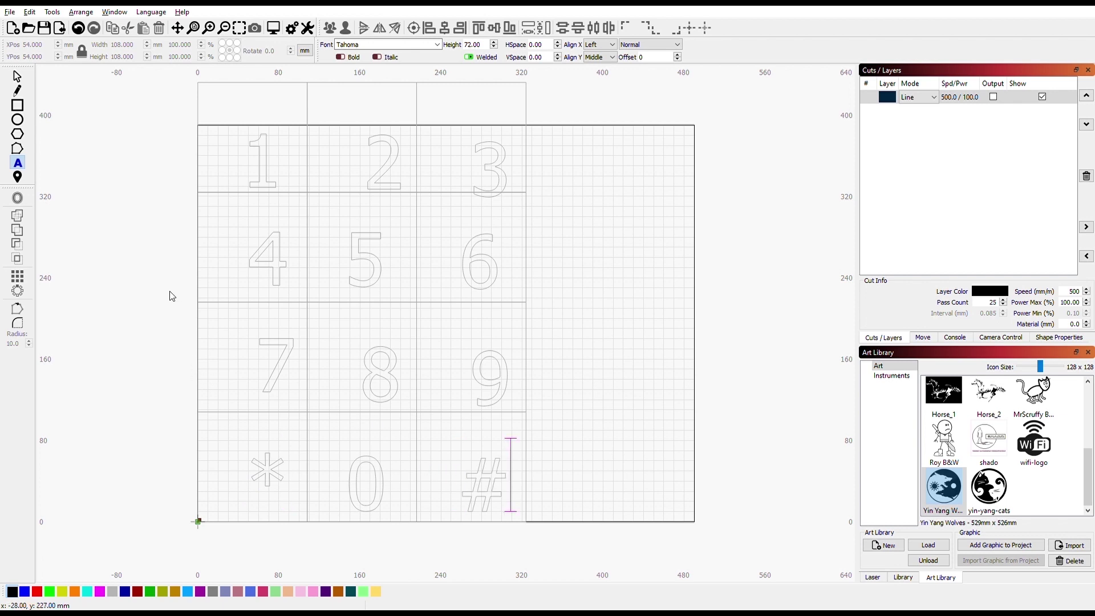
left_click(18, 78)
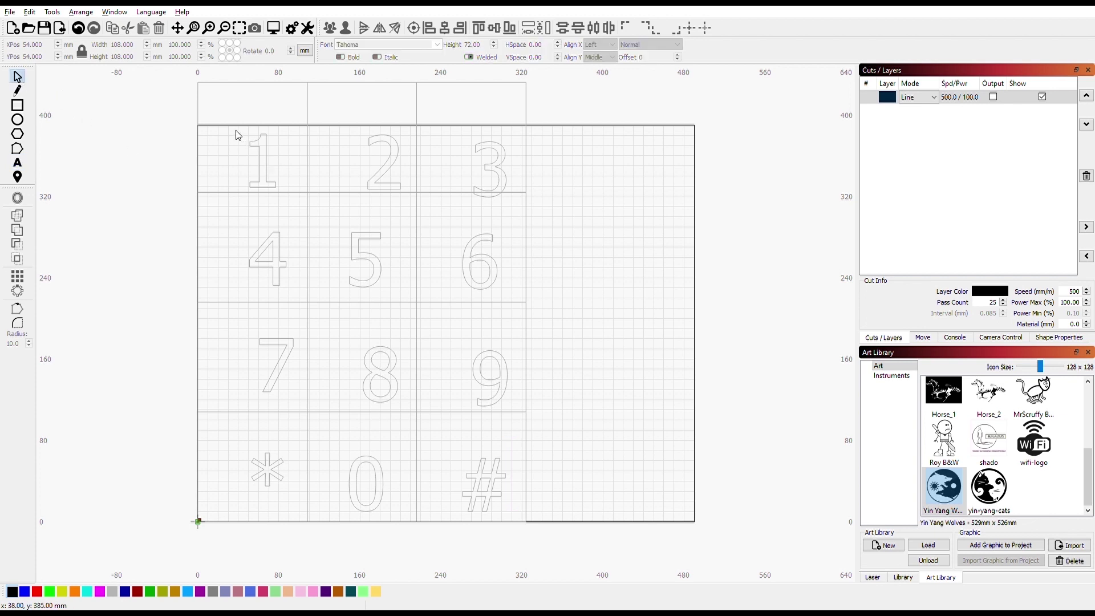
- Align the left-column characters 1, 4, 7, * on one centre, undoing an accidental stack
left_click_drag(236, 134, 300, 500)
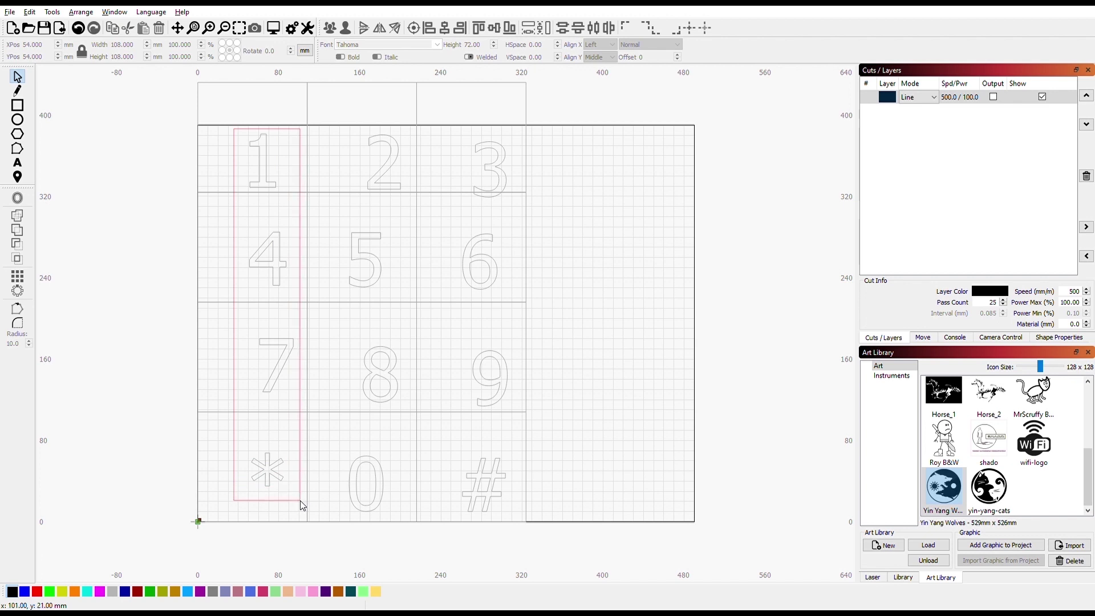
left_click(496, 28)
key("ctrl+z")
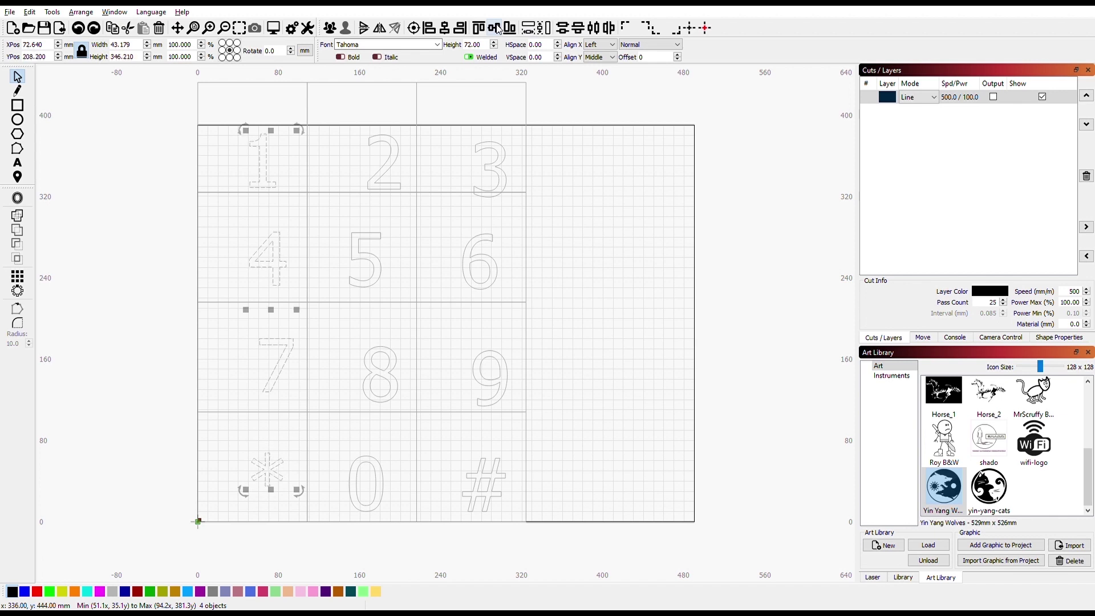
left_click(444, 28)
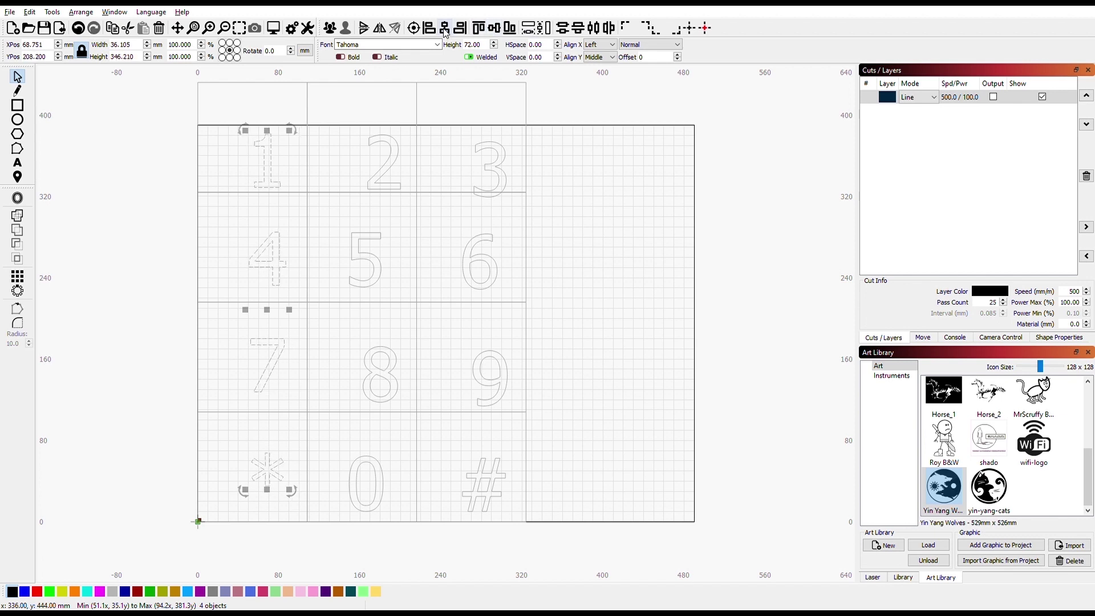
- Centre the left-column and middle-column characters within their squares
left_click(240, 88, "shift")
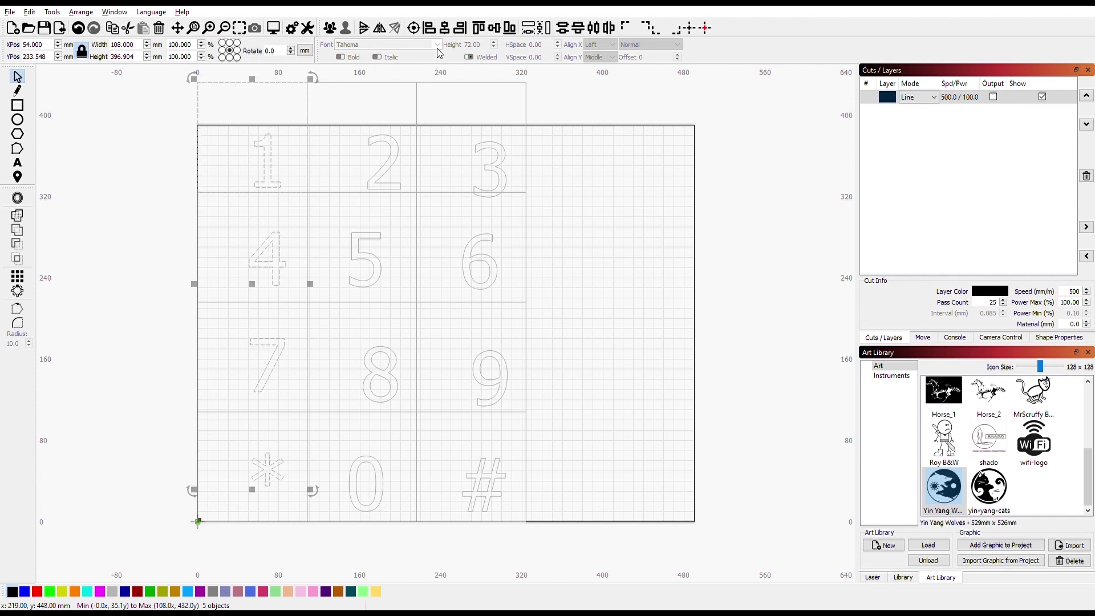
left_click(446, 29)
left_click_drag(332, 86, 409, 513)
left_click(445, 27)
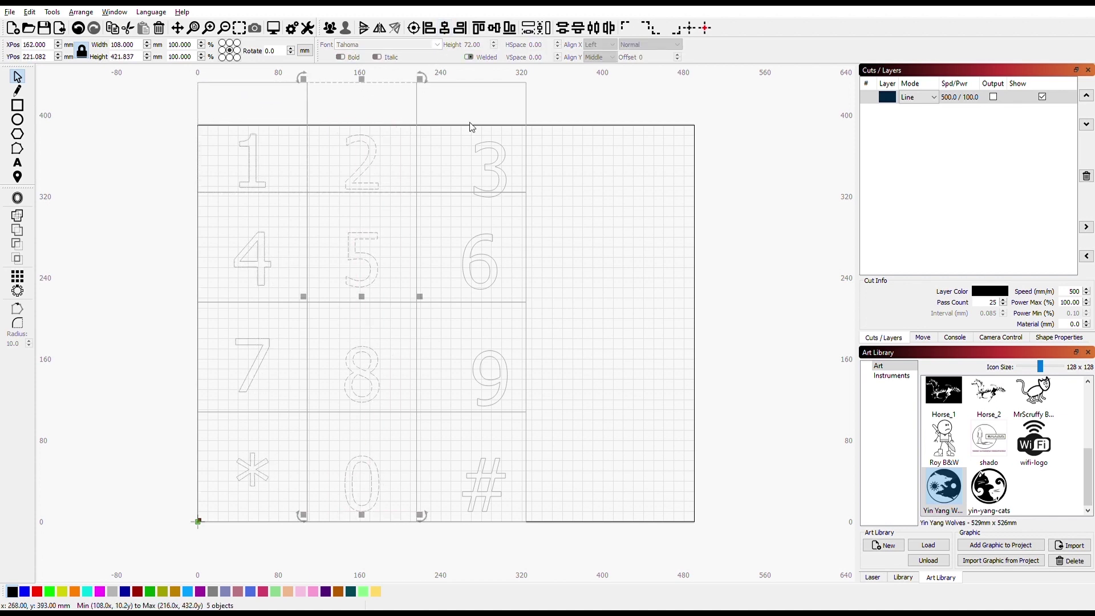
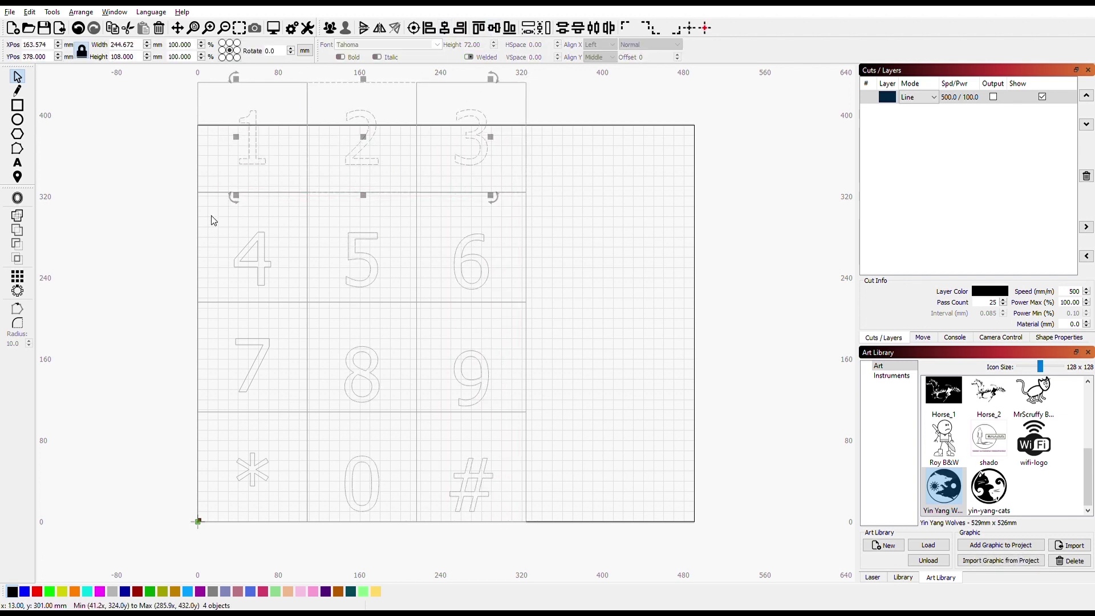
- Nudge the middle row of digits 4, 5, 6 and its tile outline upward
left_click_drag(210, 220, 497, 296)
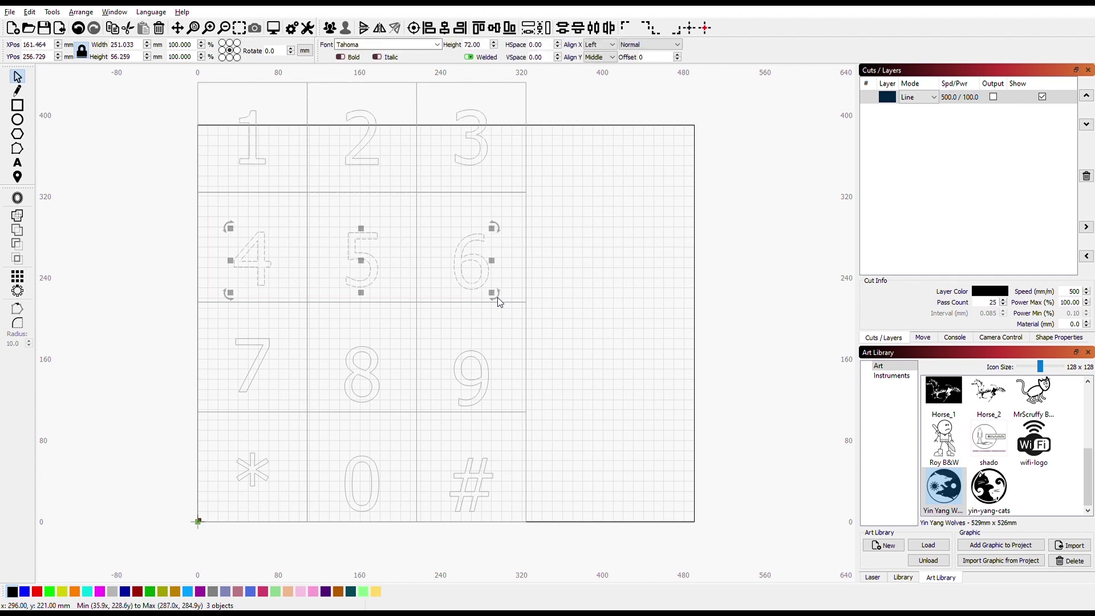
left_click(392, 198, "shift")
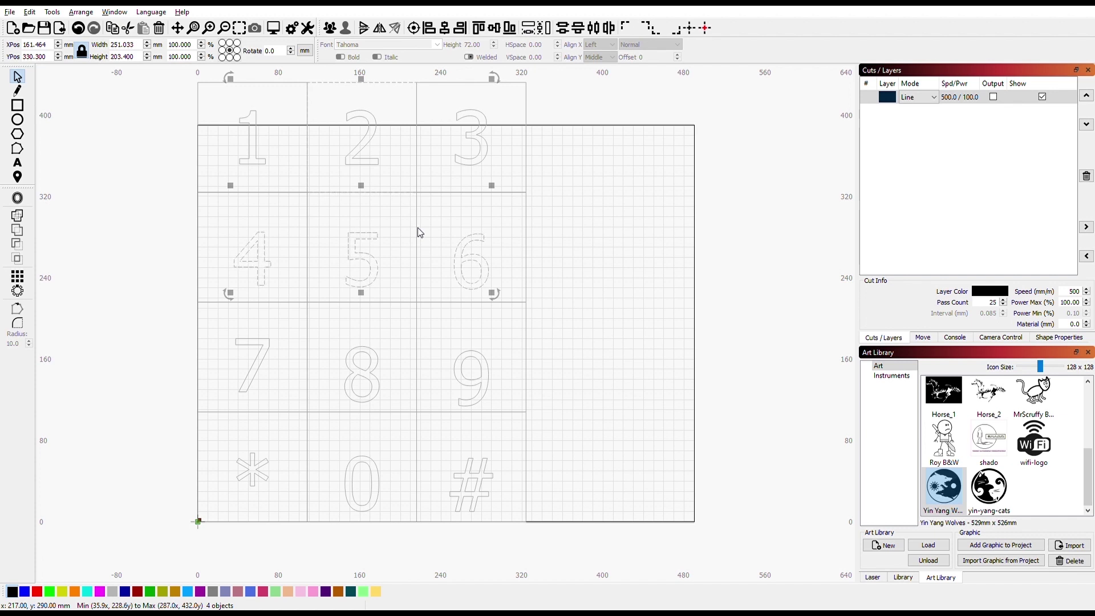
left_click(385, 210)
left_click_drag(223, 223, 500, 304)
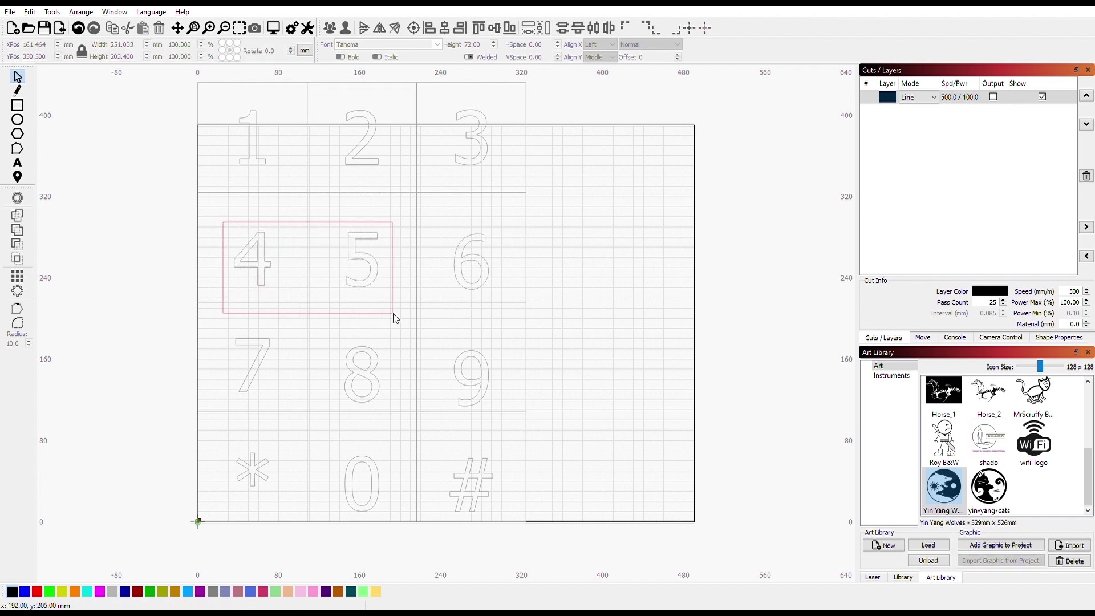
left_click_drag(500, 304, 499, 304)
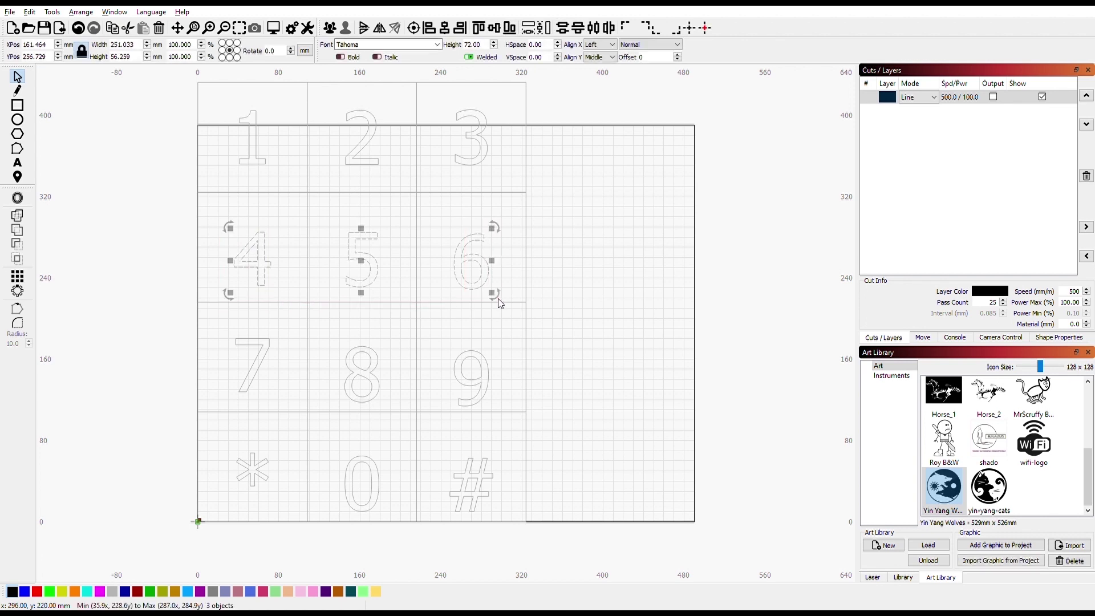
left_click(418, 215, "shift")
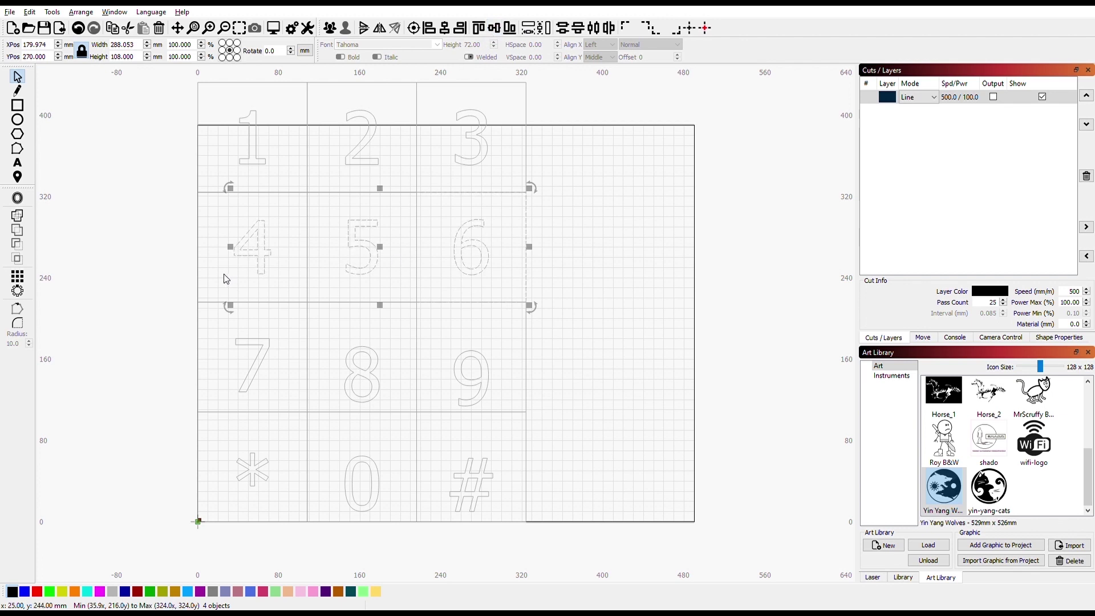
key("Up")
key("Up")
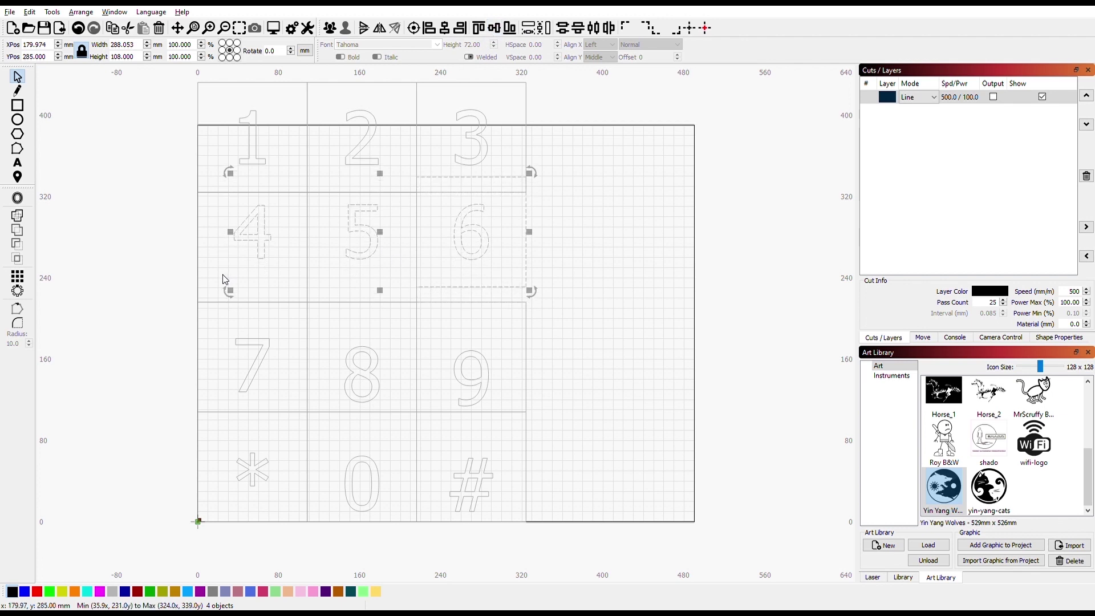
- Raise the 7, 8, 9 row of digits within its tiles
left_click(213, 114)
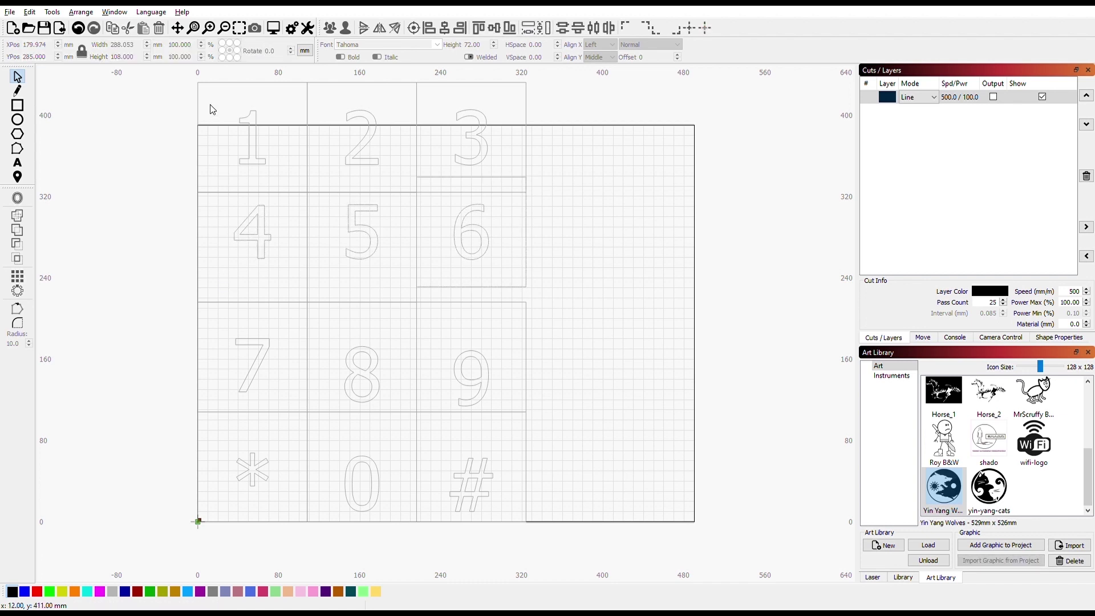
left_click_drag(213, 103, 509, 175)
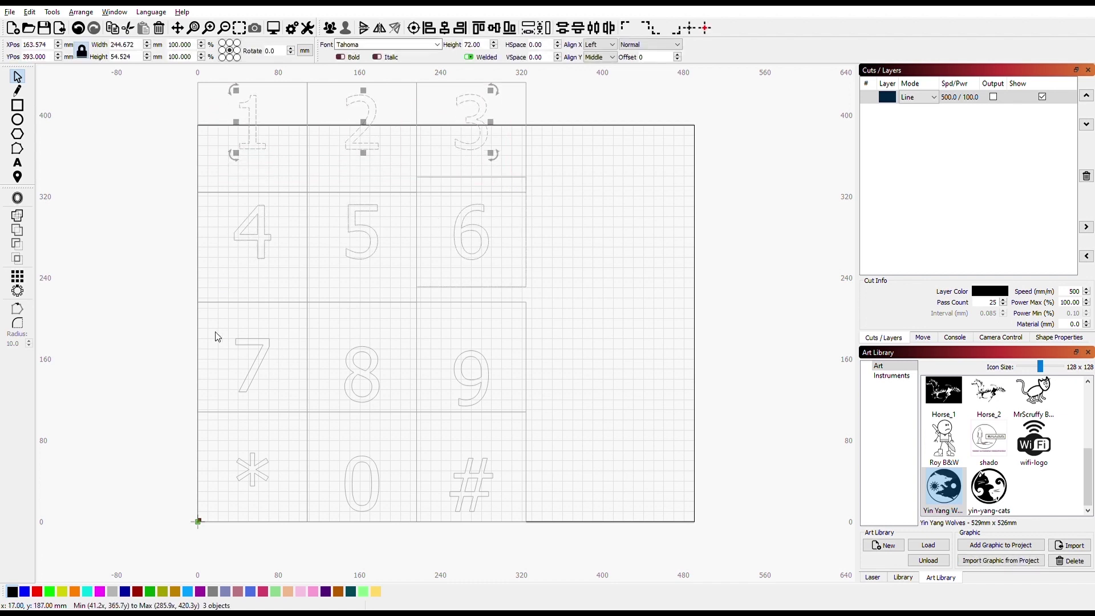
mouse_move(217, 330)
left_mouse_down()
mouse_move(499, 404)
mouse_move(501, 416)
mouse_move(583, 288)
left_mouse_up()
key("Up")
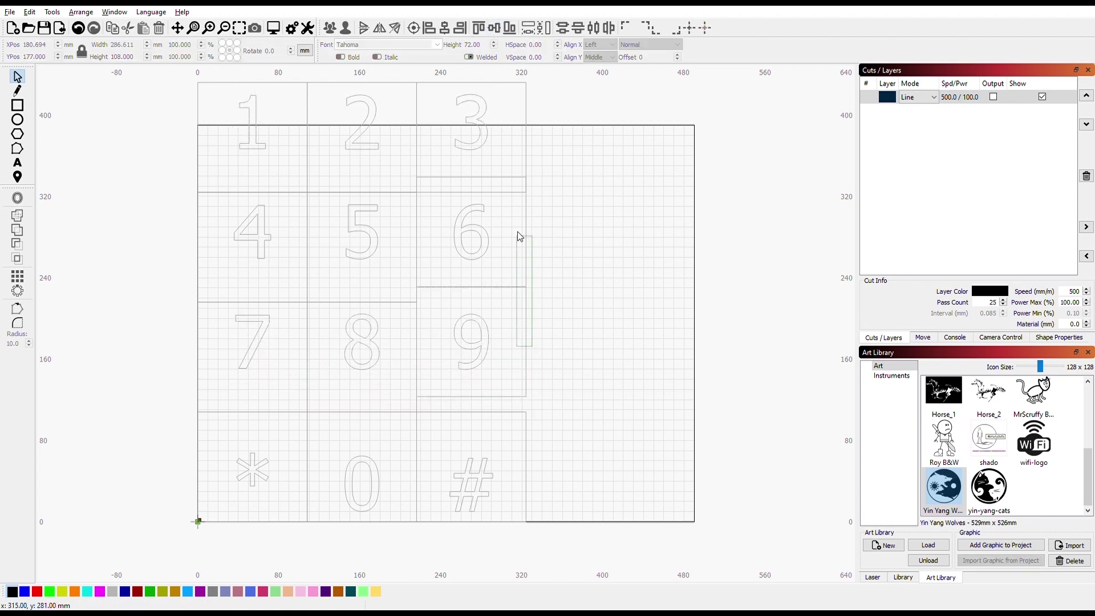
- Raise the bottom row *, 0, #, then nudge the 0 slightly higher
left_click(582, 288)
left_click_drag(218, 437, 502, 520)
key("Up")
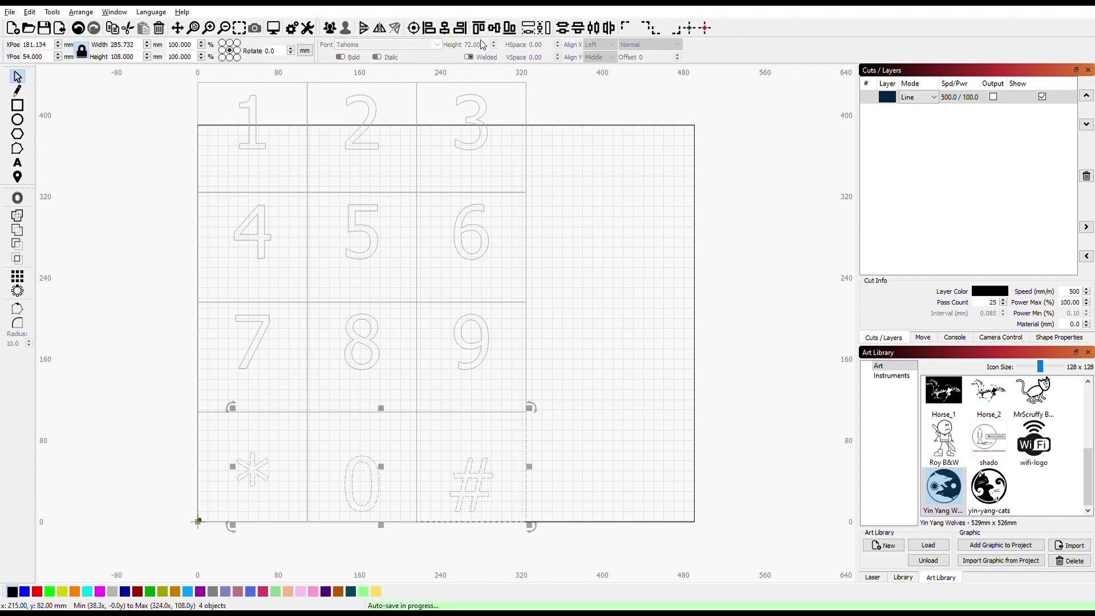
left_click(334, 472)
left_click(348, 471)
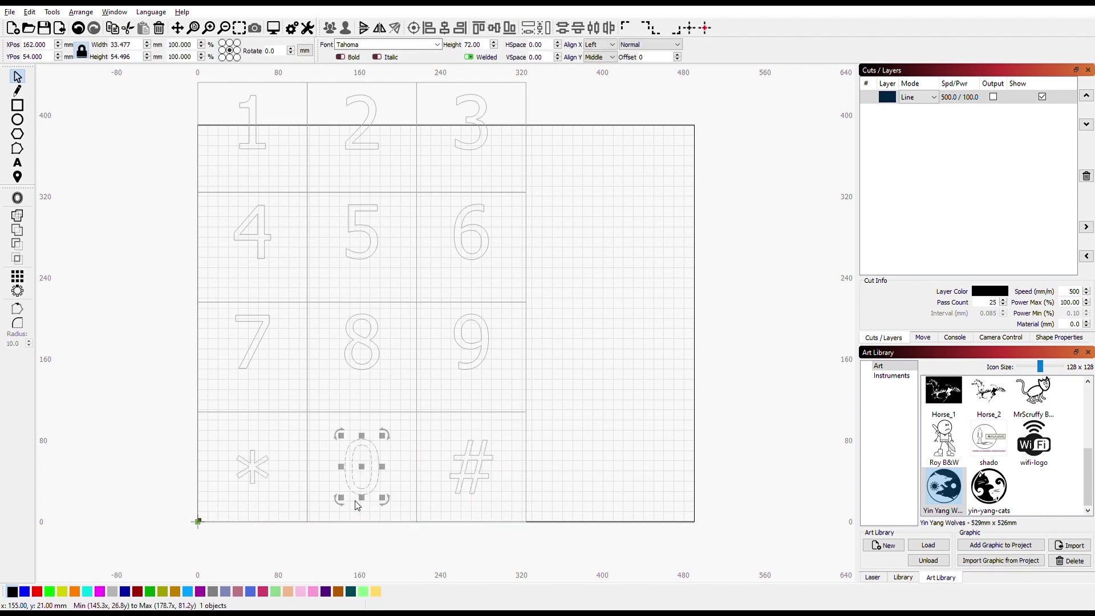
key("Up")
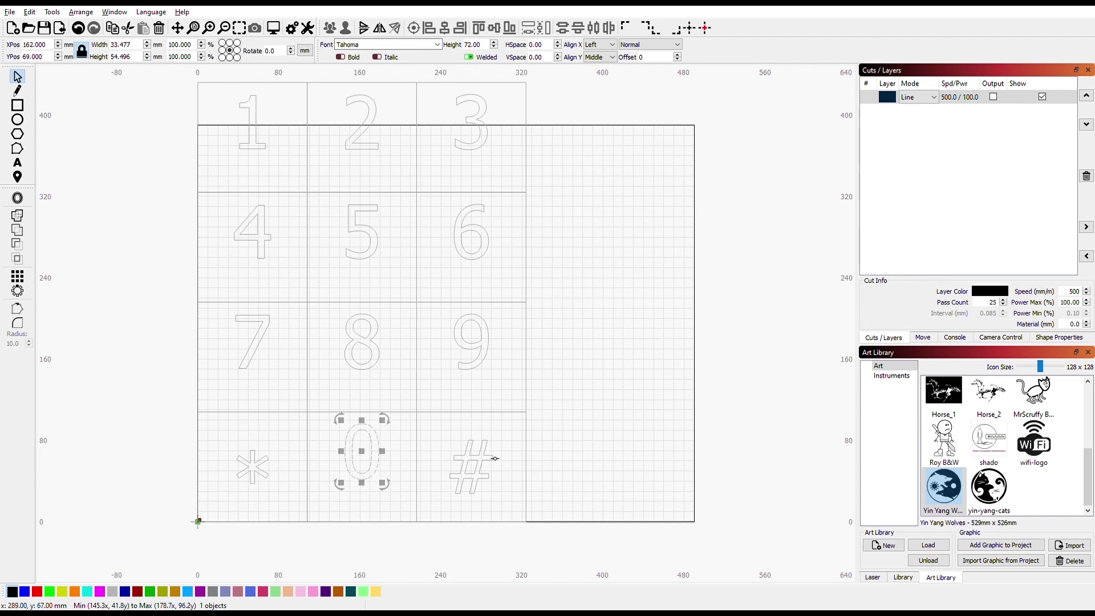
left_click(552, 458)
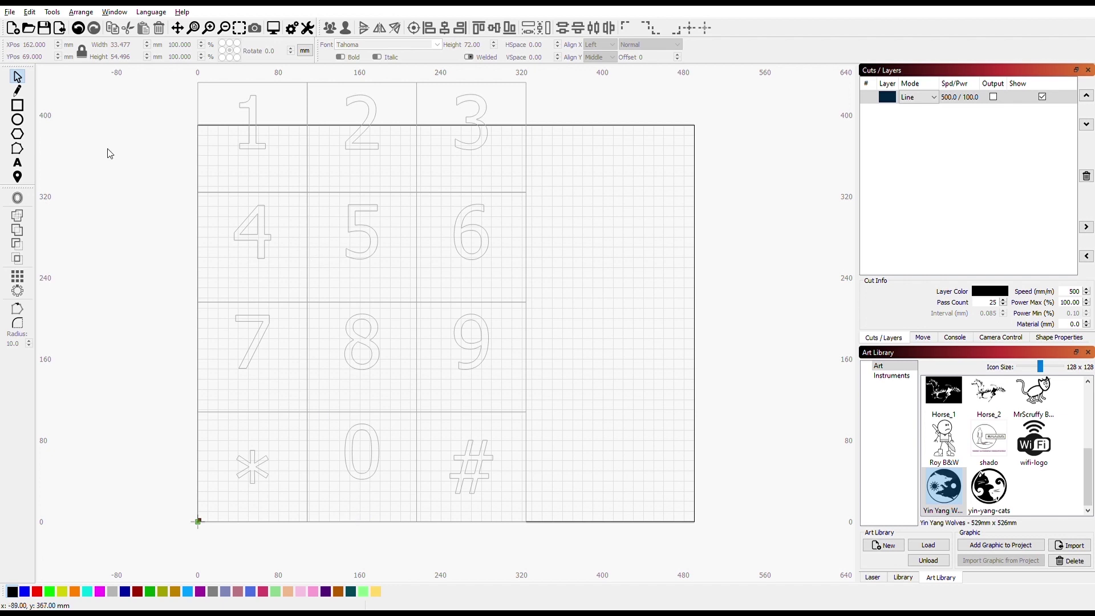
- Add height-24 letter labels ABC–WXY under digits 2–9 and 'Operator' under 0
left_click(17, 164)
double_click(472, 44)
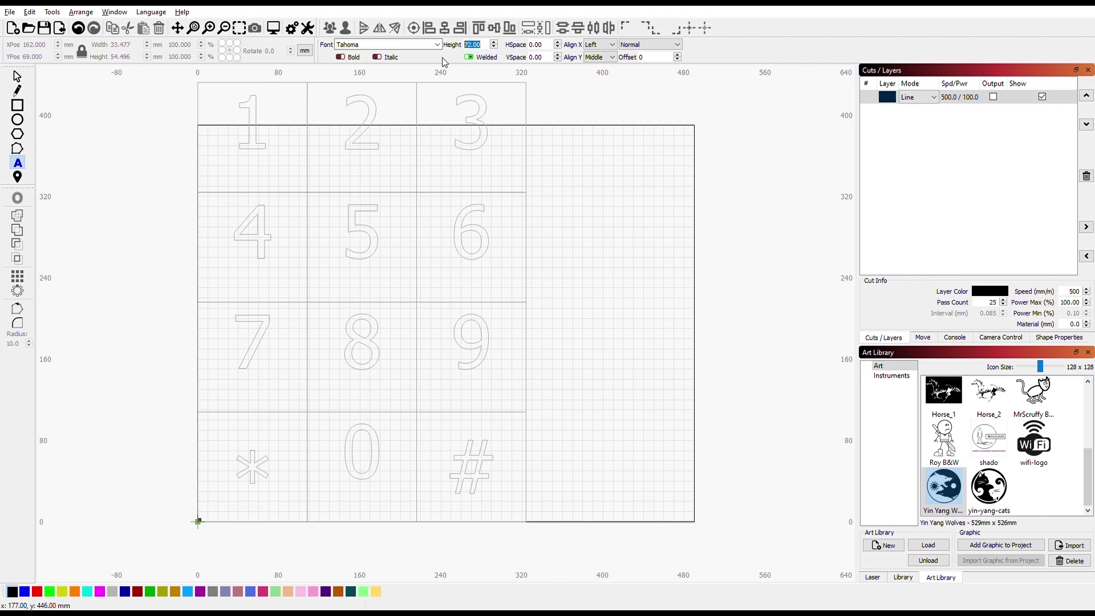
type("24")
left_click(337, 173)
type("ABC")
type("DEF")
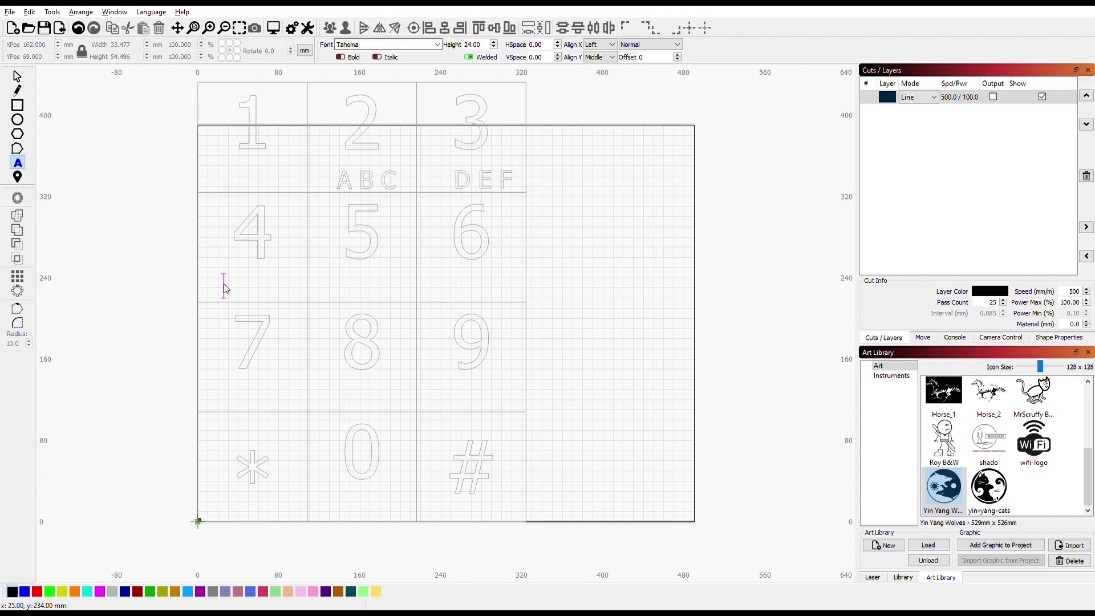
type("GHI")
type("L")
left_click(467, 286)
type("M N O")
left_click(221, 400)
type("PRS")
left_click(335, 396)
type("TUV")
left_click(447, 398)
type("W X Y")
left_click(339, 507)
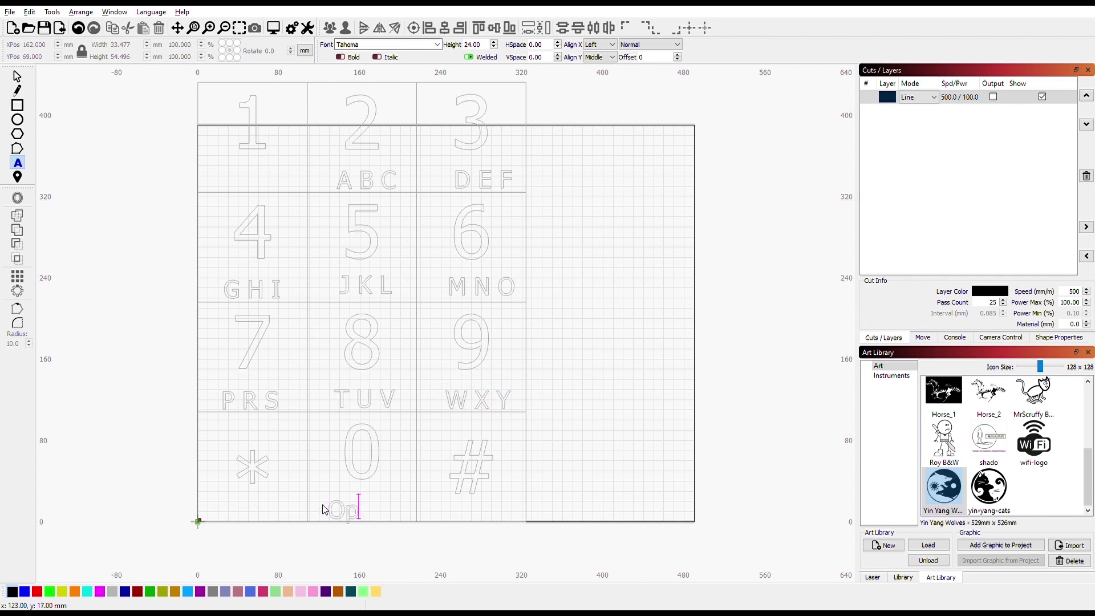
type("Operator")
left_click(442, 181)
- Centre the ABC label on the digit 2 and move it just below
left_click(17, 77)
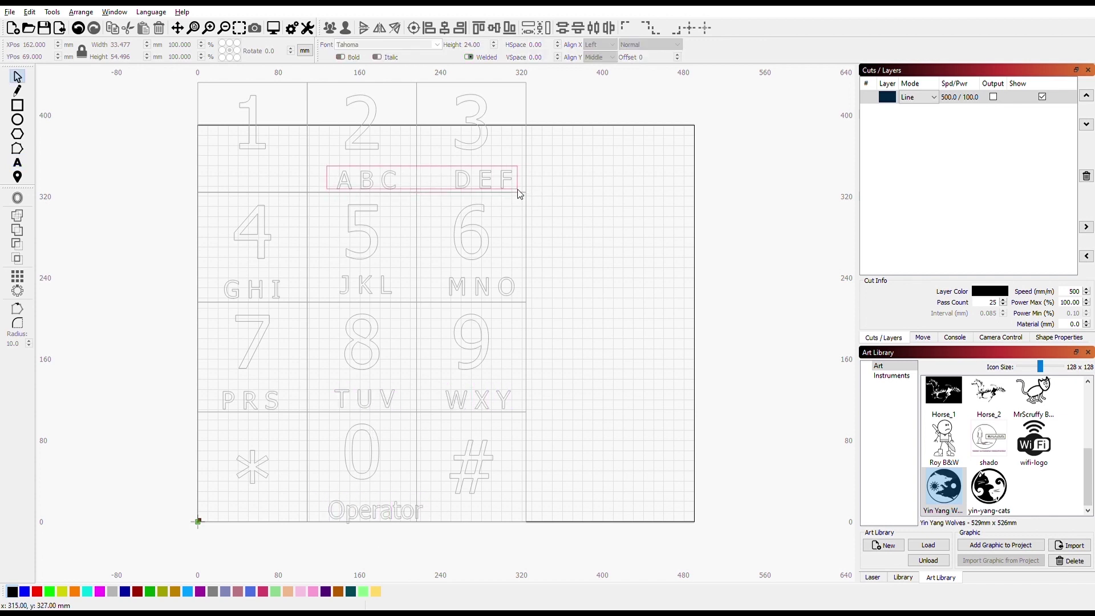
left_click_drag(325, 162, 517, 189)
left_click(370, 176)
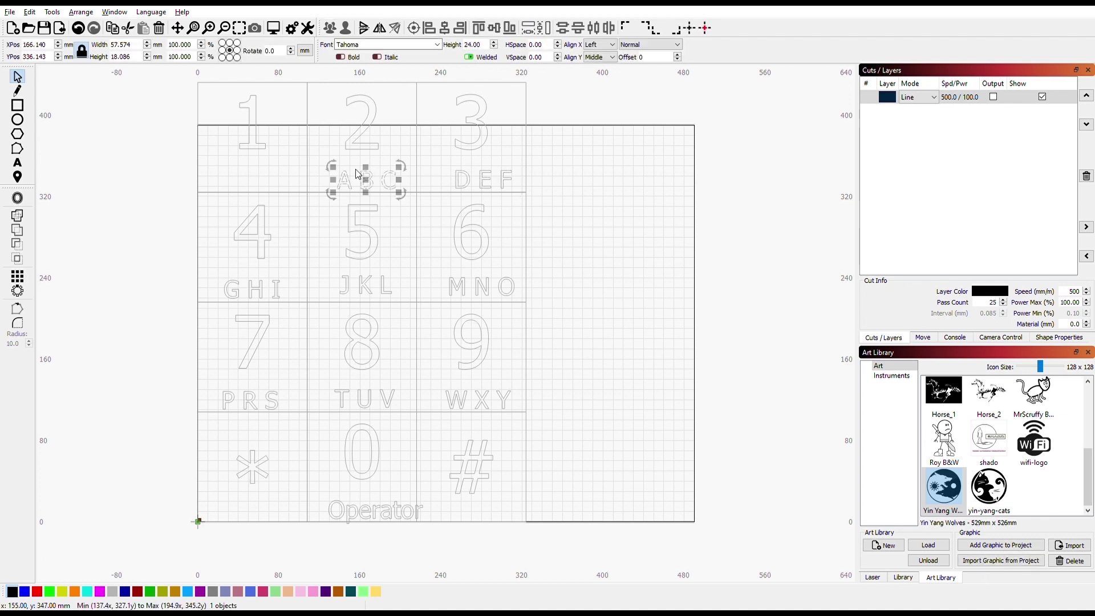
left_click(361, 120, "shift")
key("ctrl+shift+c")
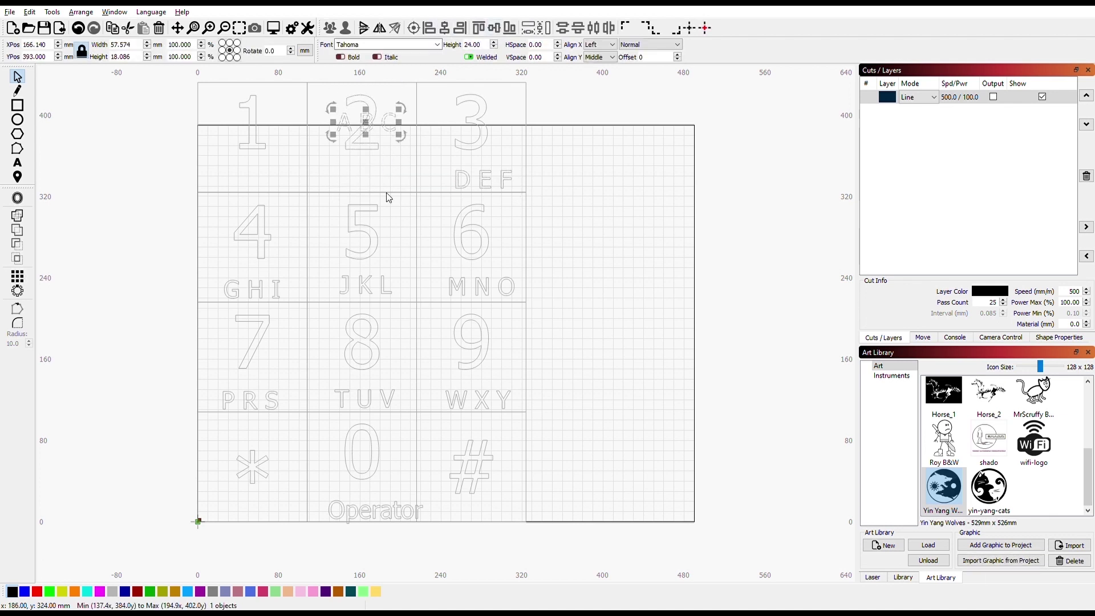
left_click_drag(363, 124, 366, 176)
left_click(423, 246)
left_click_drag(325, 95, 402, 192)
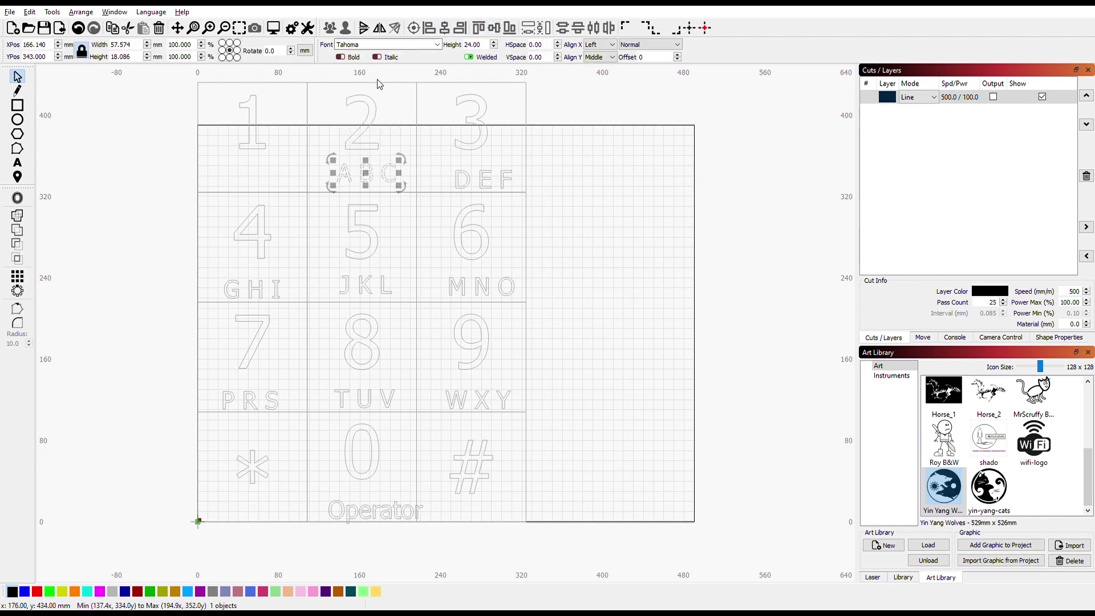
left_click(444, 28)
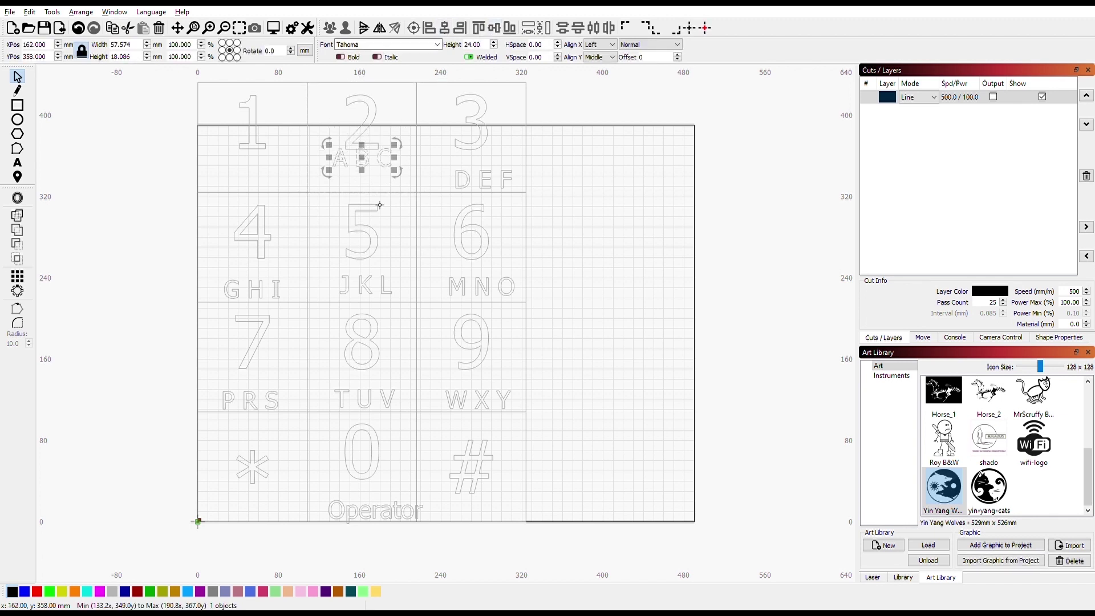
left_click_drag(364, 136, 363, 176)
- Centre the DEF label horizontally under the digit 3
left_click_drag(436, 94, 513, 193)
left_click(443, 28)
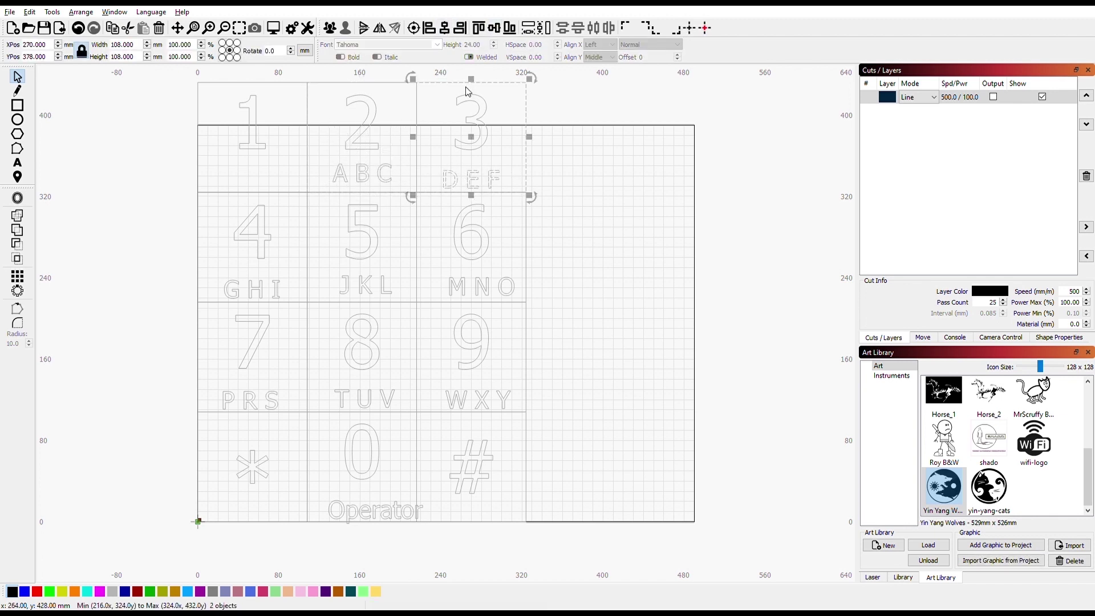
left_click(430, 219)
left_click(470, 175)
- Align the GHI–MNO and PRS–WXY label rows and Operator onto their digits
left_click_drag(216, 274, 520, 306)
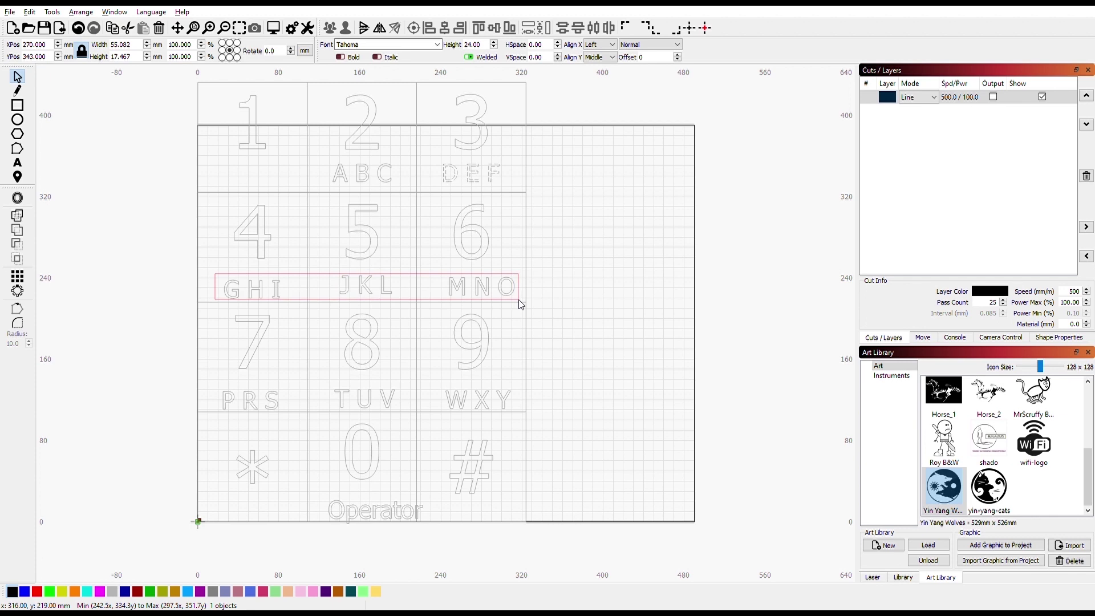
left_click_drag(215, 272, 520, 302)
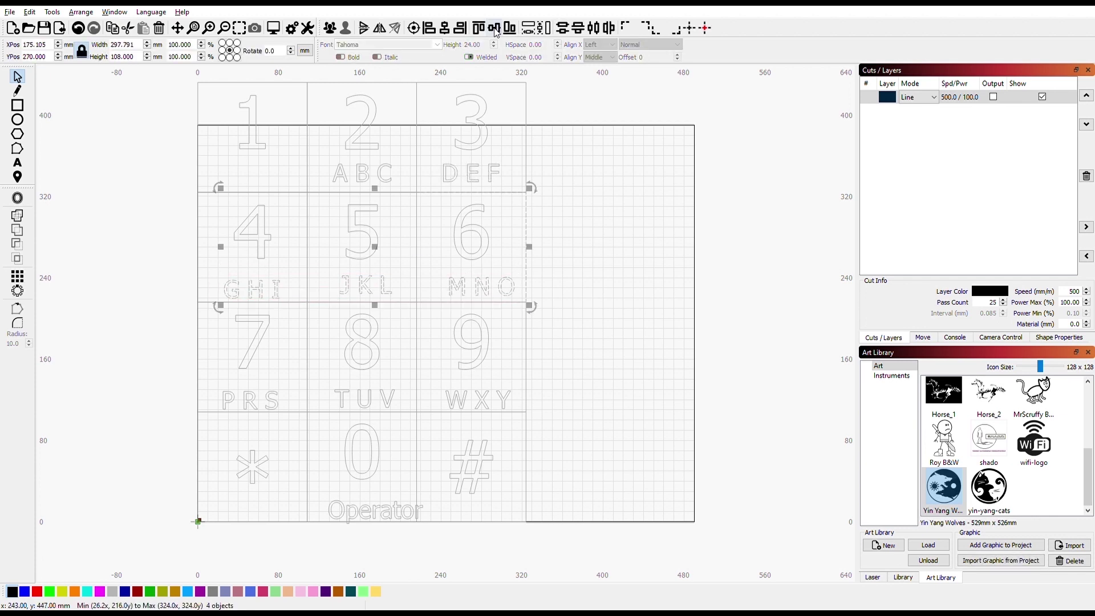
key("Up")
left_click_drag(211, 380, 518, 419)
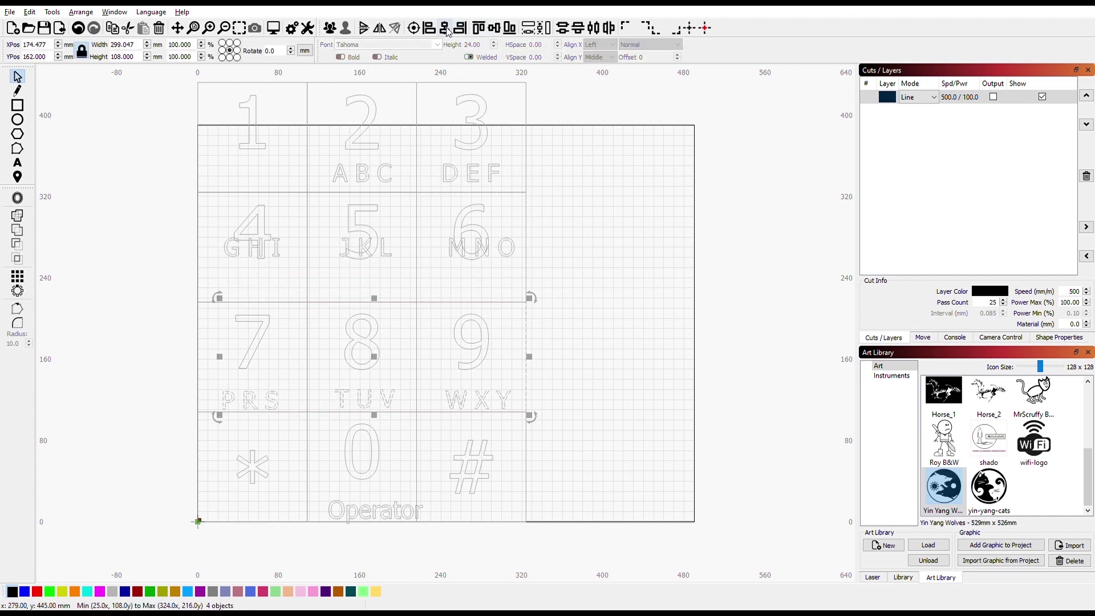
key("Up")
left_click(347, 497)
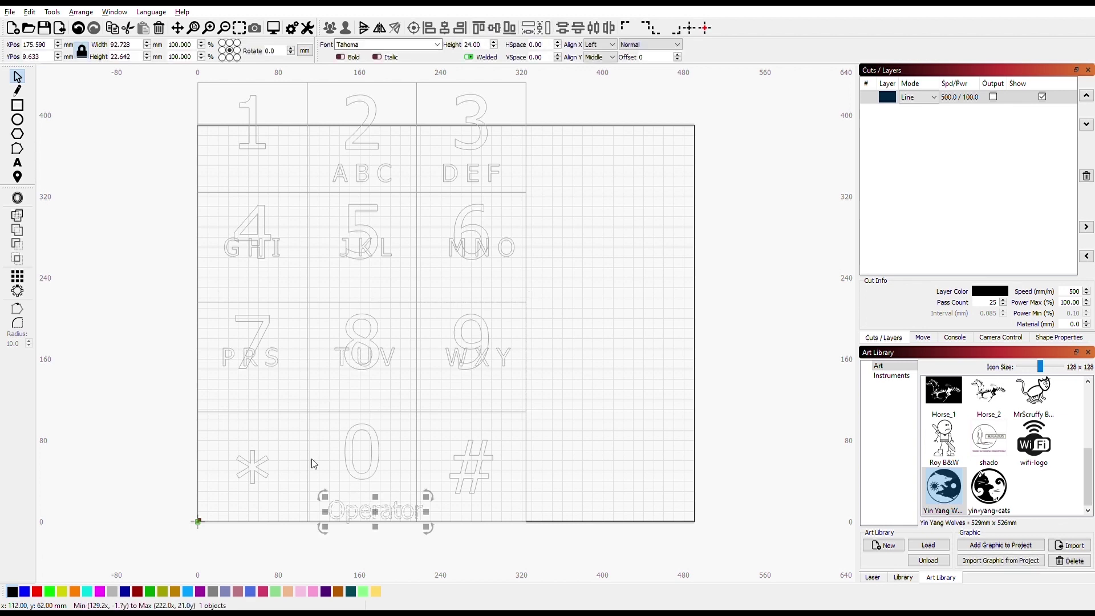
mouse_move(374, 511)
left_mouse_down()
mouse_move(362, 511)
mouse_move(377, 466)
left_mouse_up()
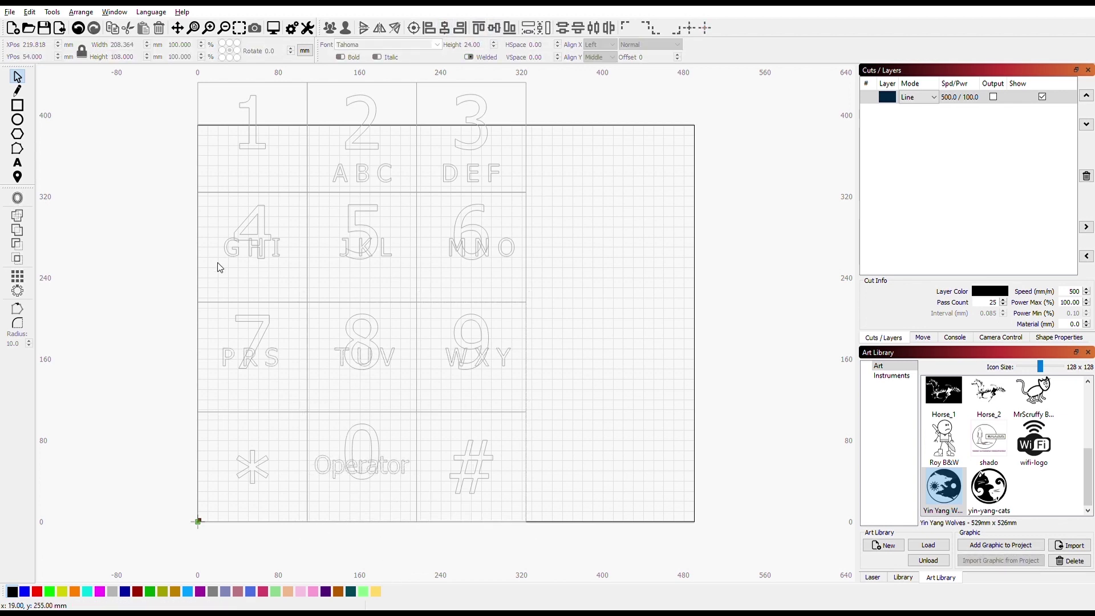
- Move the GHI–MNO and PRS–WXY label rows down below their digits
left_click(248, 248)
key("Down")
key("Down")
left_click(250, 355)
key("Down")
key("Down")
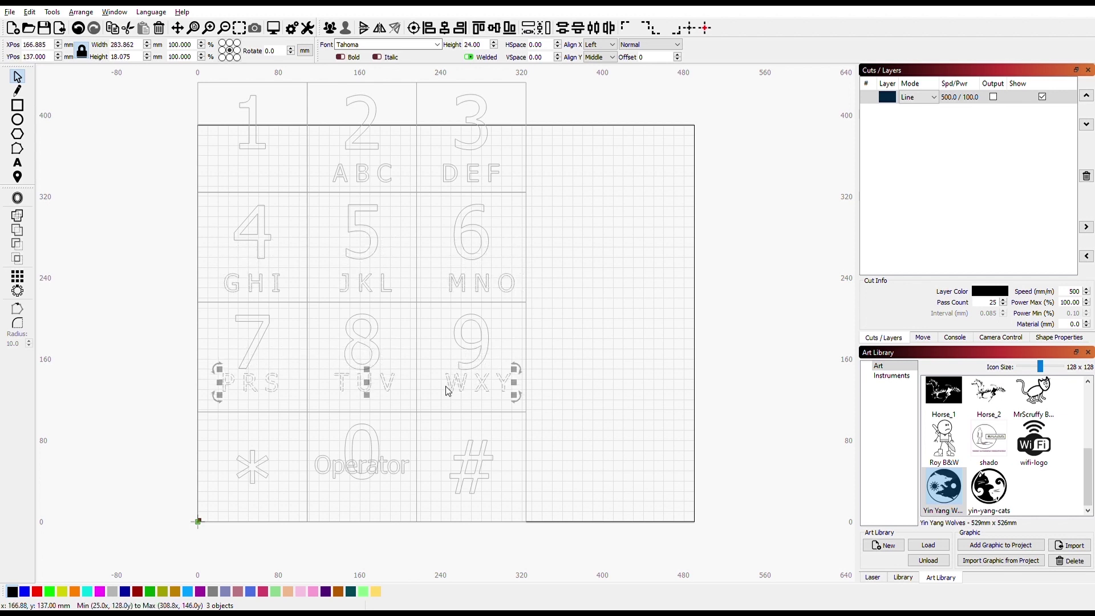
left_click(359, 469)
key("ctrl+a")
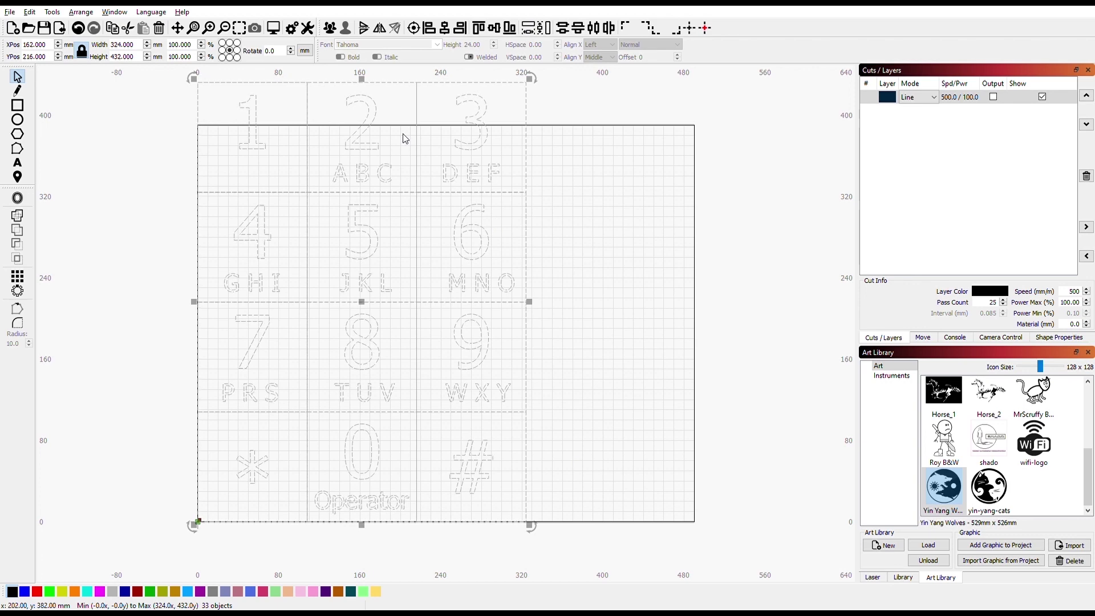
- Rotate the whole keypad 90° and place its lower-left corner at the origin
double_click(271, 52)
type("90")
key("Return")
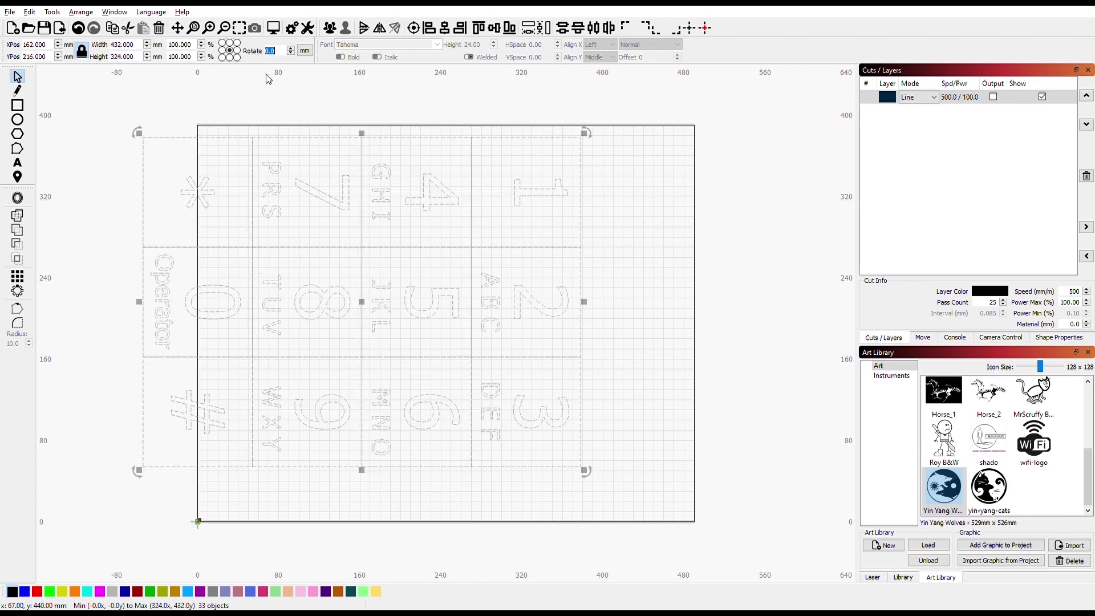
left_click(655, 33)
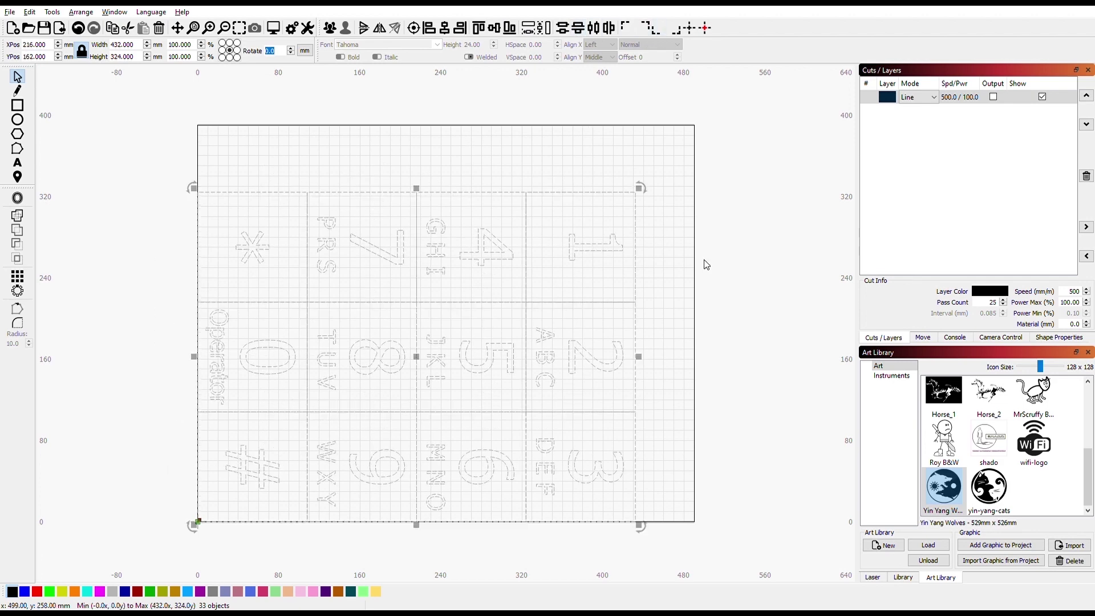
left_click(674, 318)
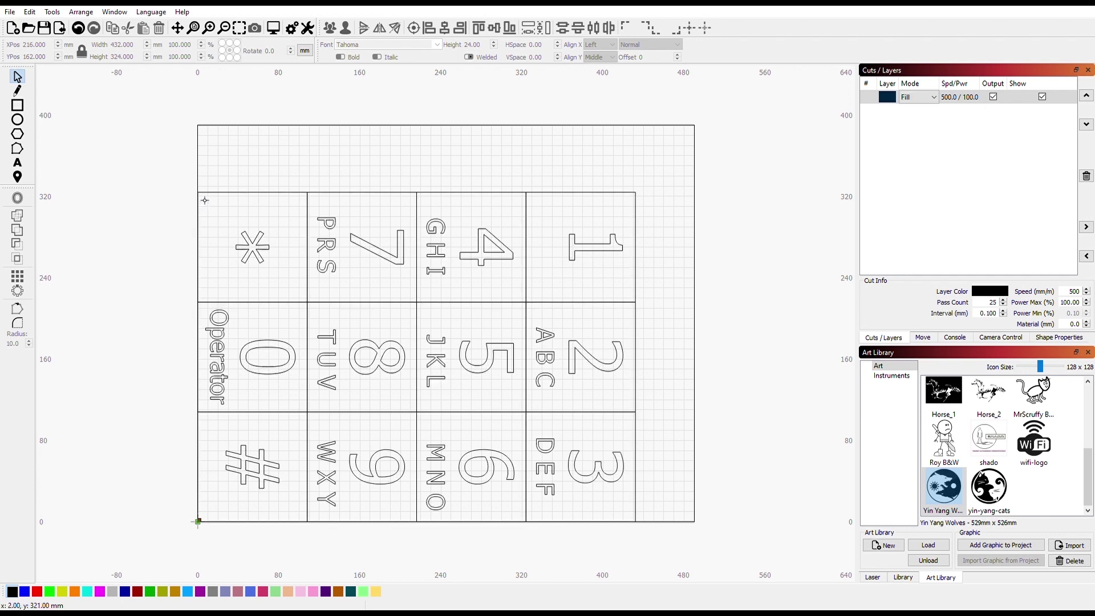
- Put all characters on the blue layer; make the black layer non-output Line
left_click_drag(202, 199, 634, 520)
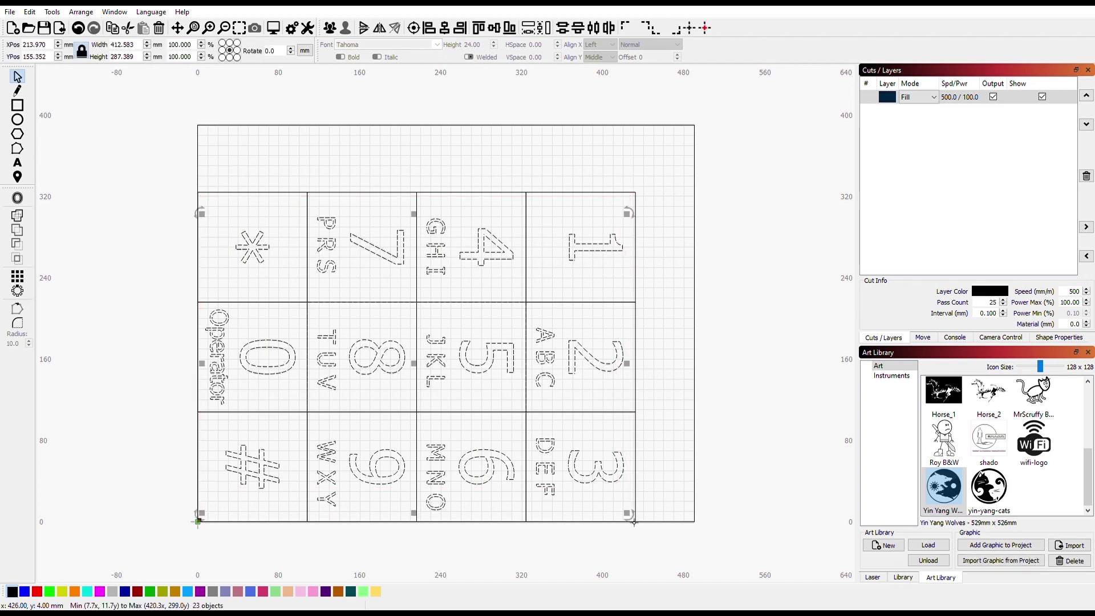
left_click(36, 591)
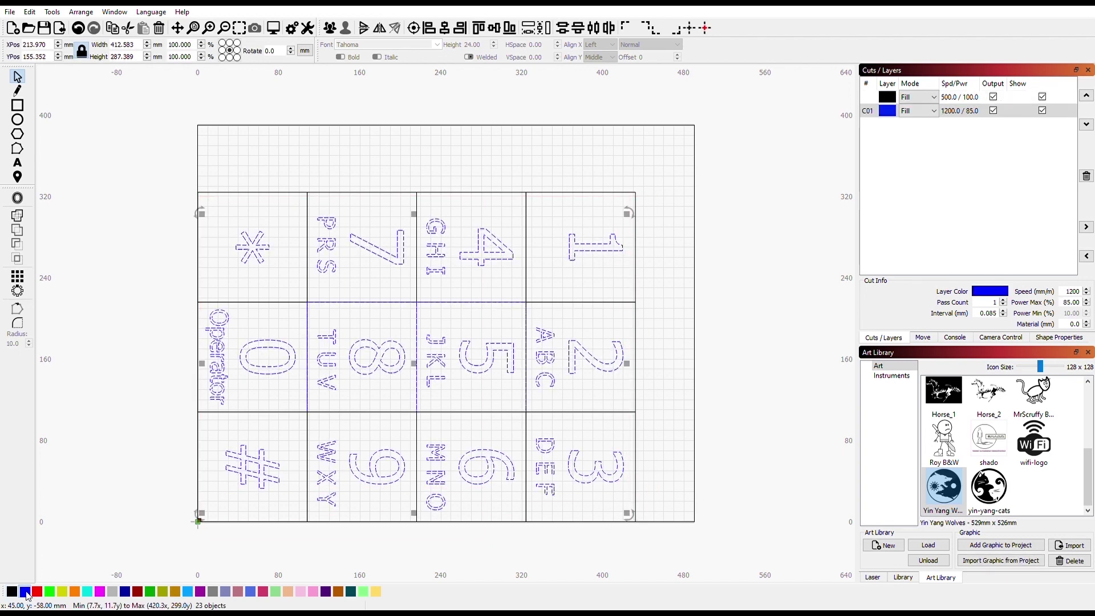
left_click(919, 97)
left_click(933, 97)
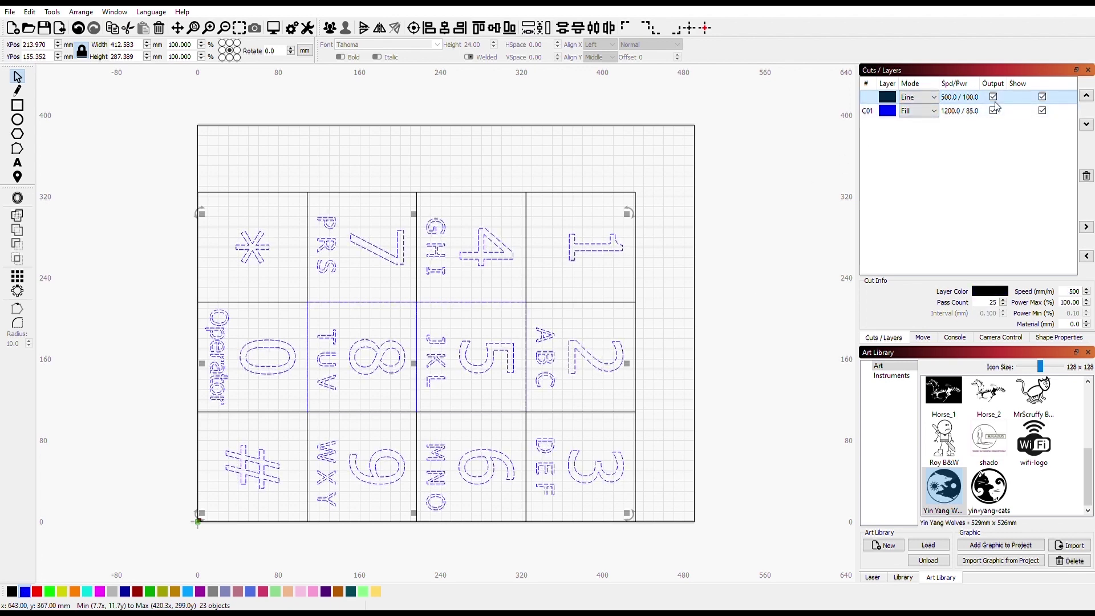
left_click(994, 97)
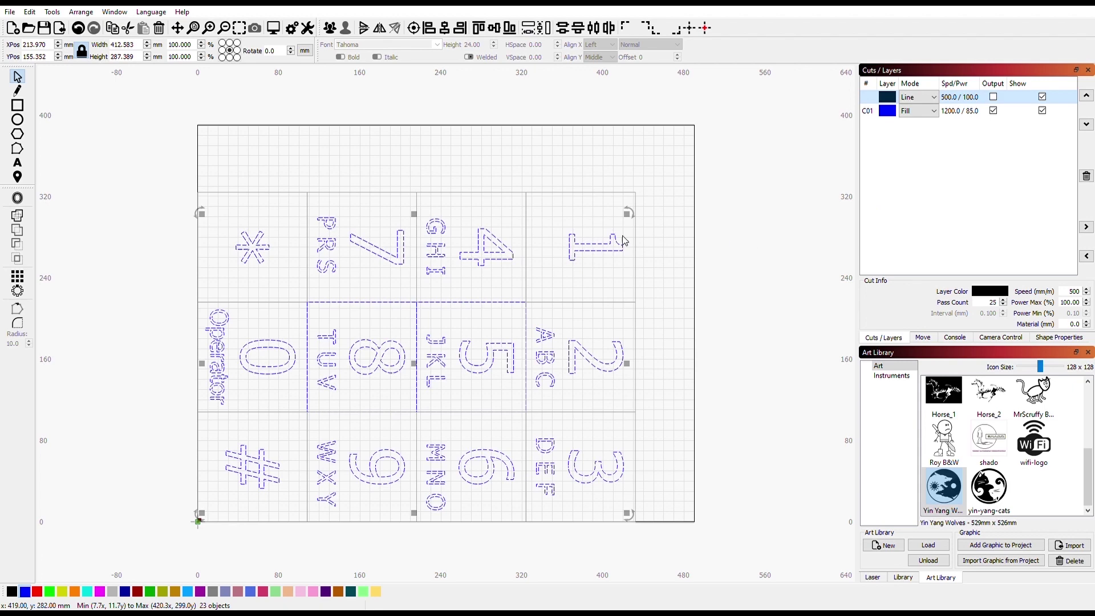
- Return the 5 JKL and 8 TUV tile squares to black, then preview shapes filled
left_click(291, 142)
left_click(115, 313)
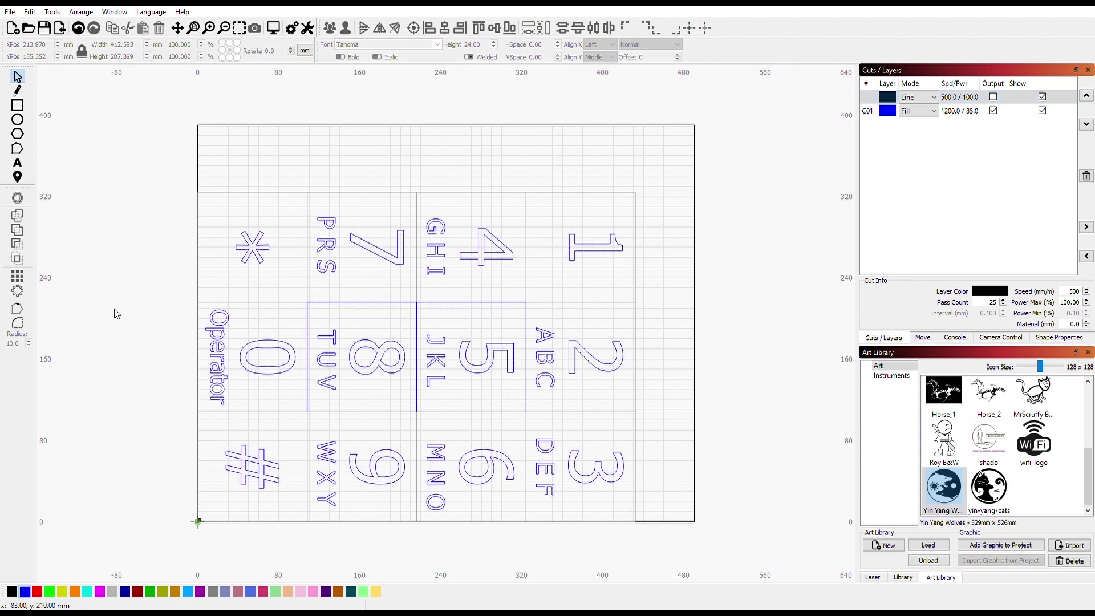
left_click(328, 309)
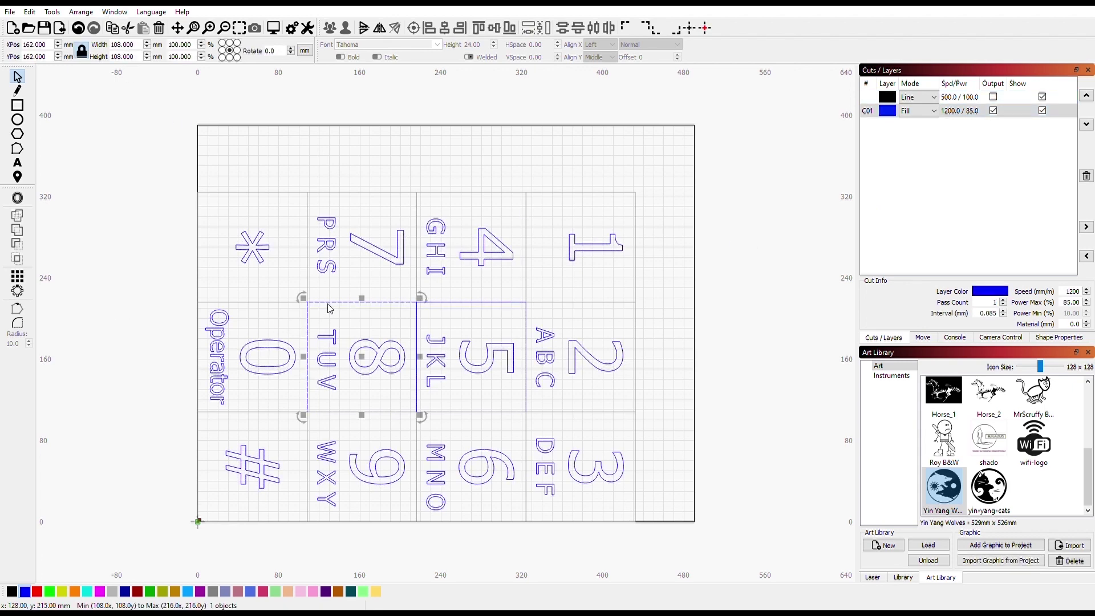
left_click(450, 308, "shift")
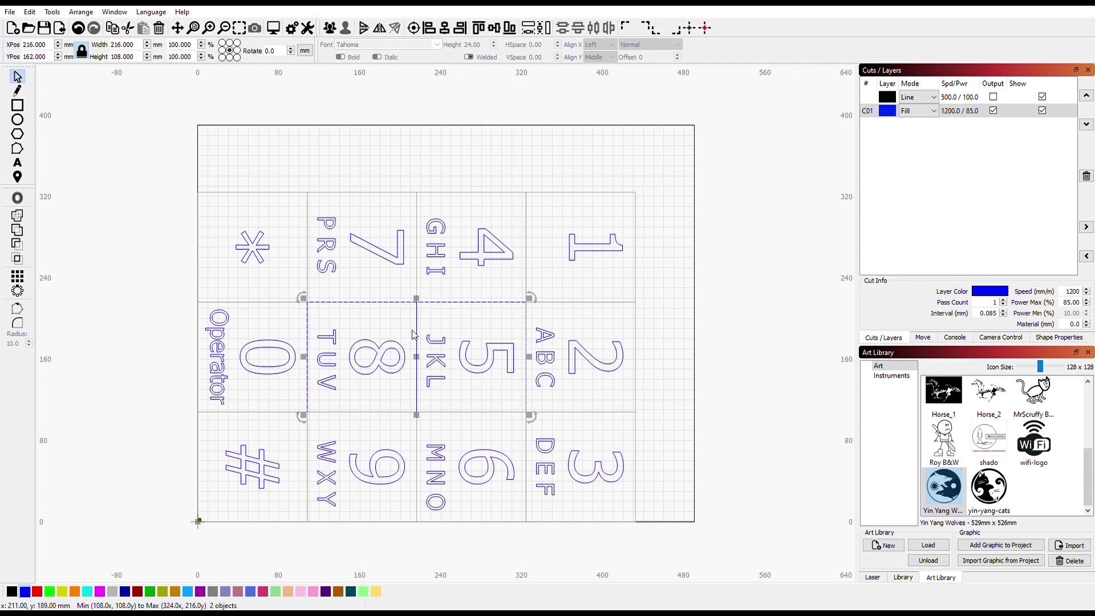
left_click(14, 590)
left_click(131, 341)
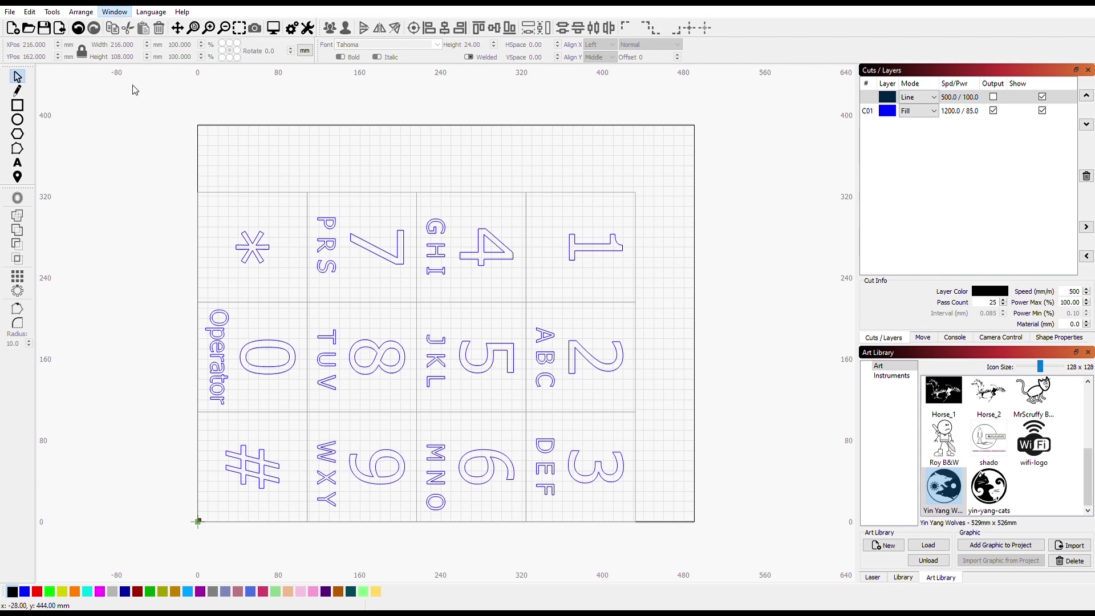
key("shift+w")
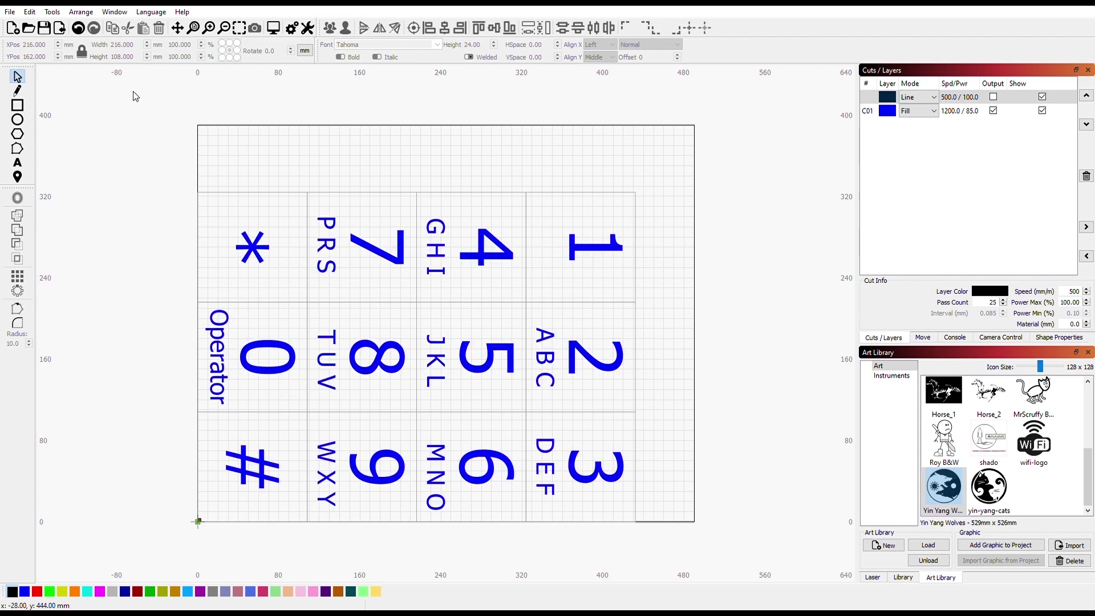